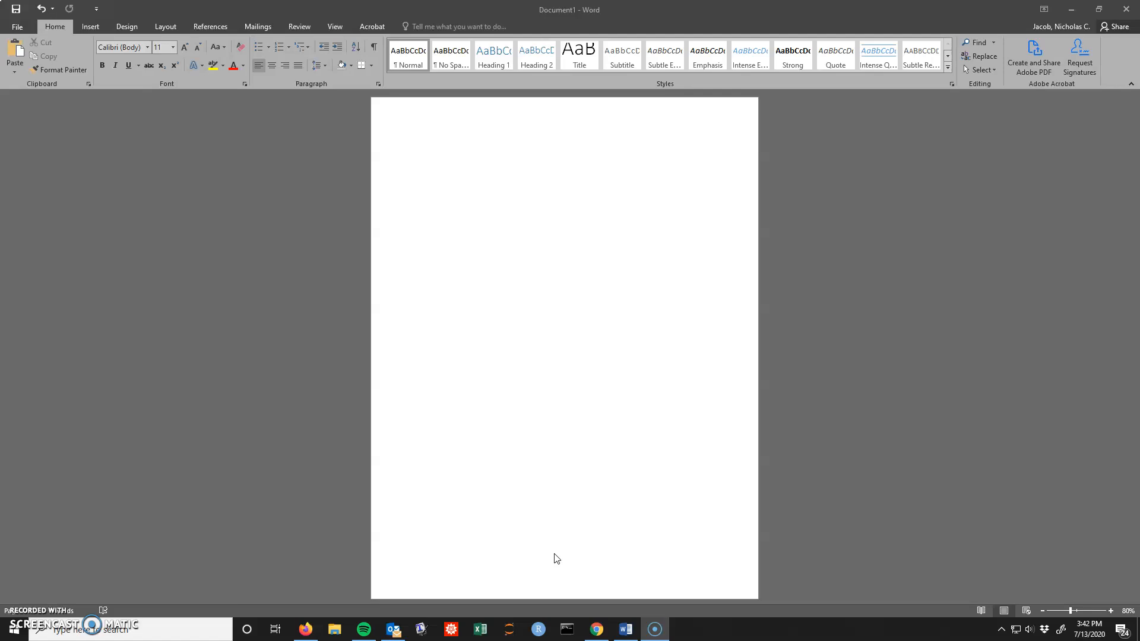
Step: Switch to Chrome, open Office 365 through the Email login on the East Central University page, and display the Install Office options
click(598, 630)
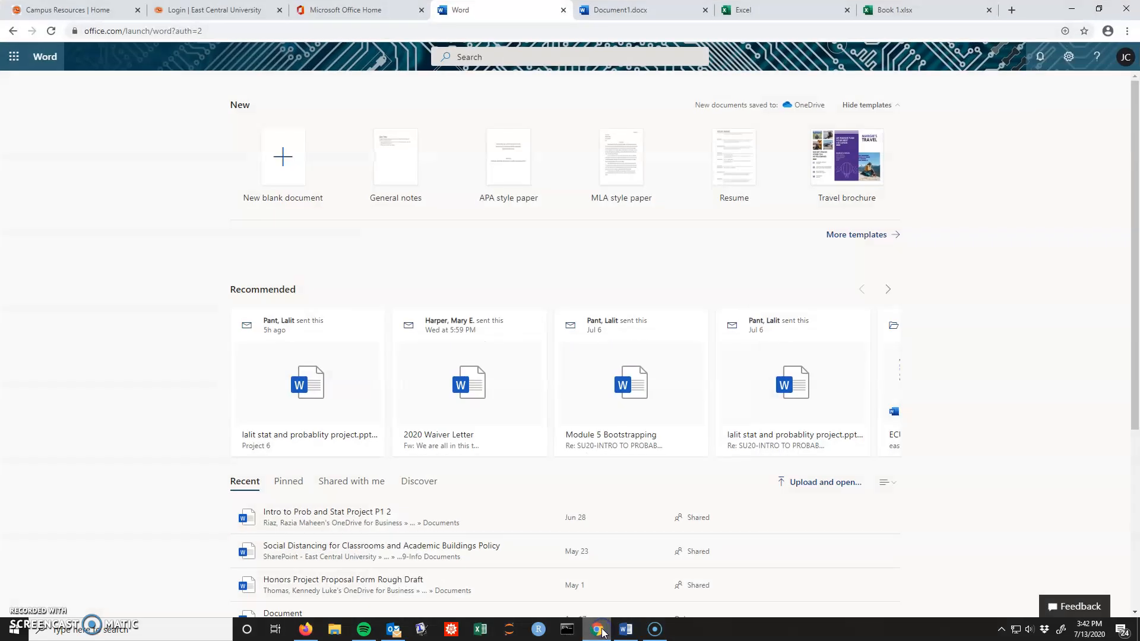
click(375, 9)
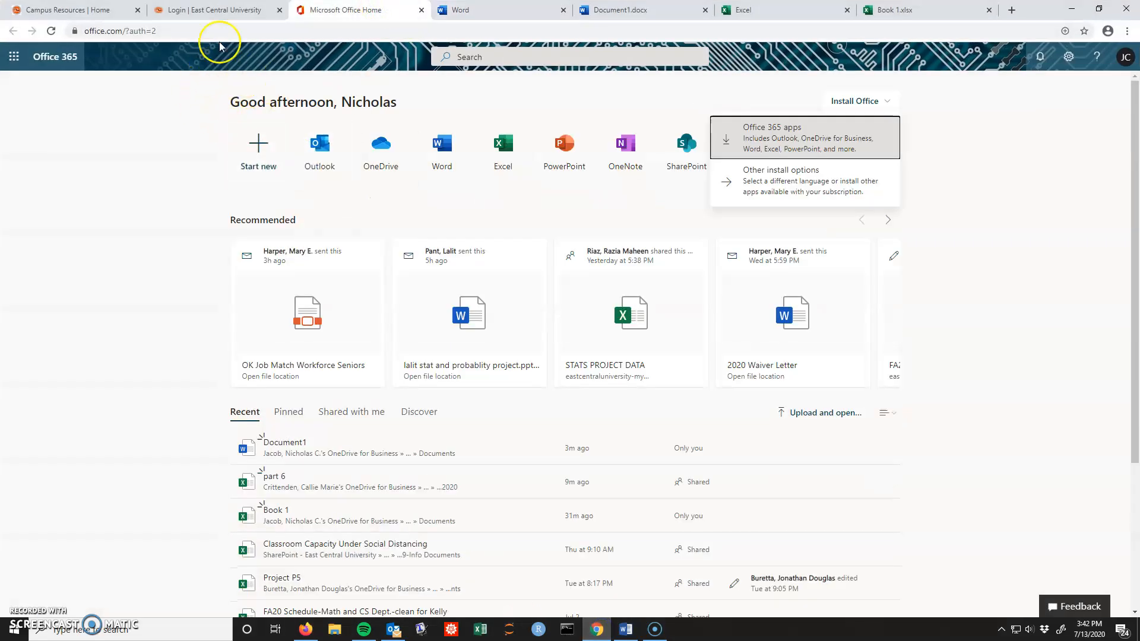
click(217, 10)
mouse_move(335, 96)
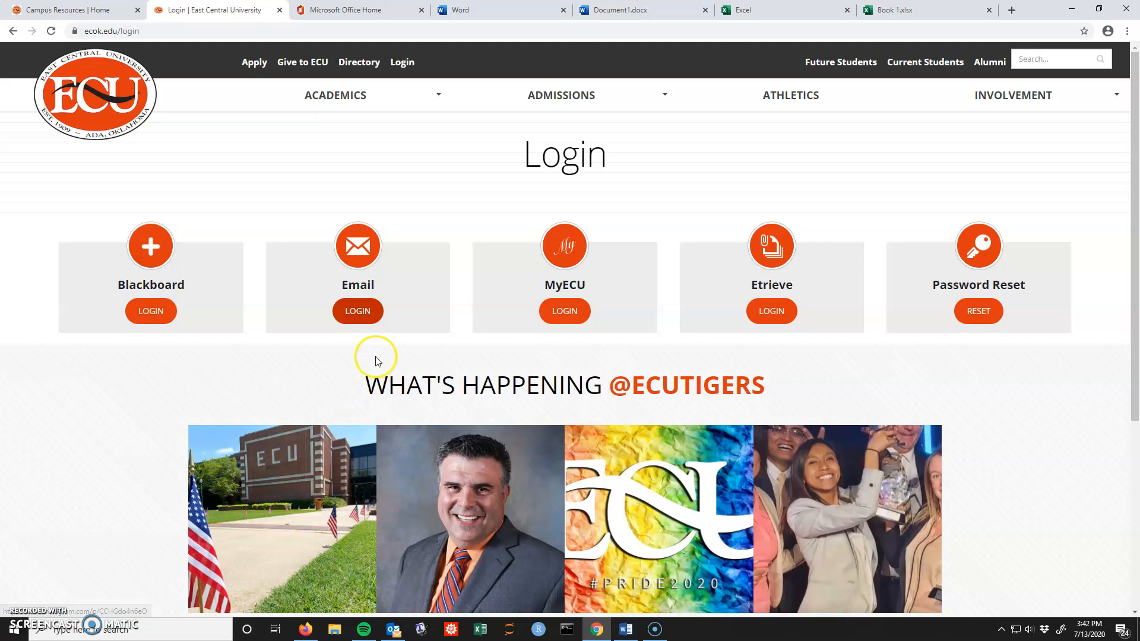
click(354, 311)
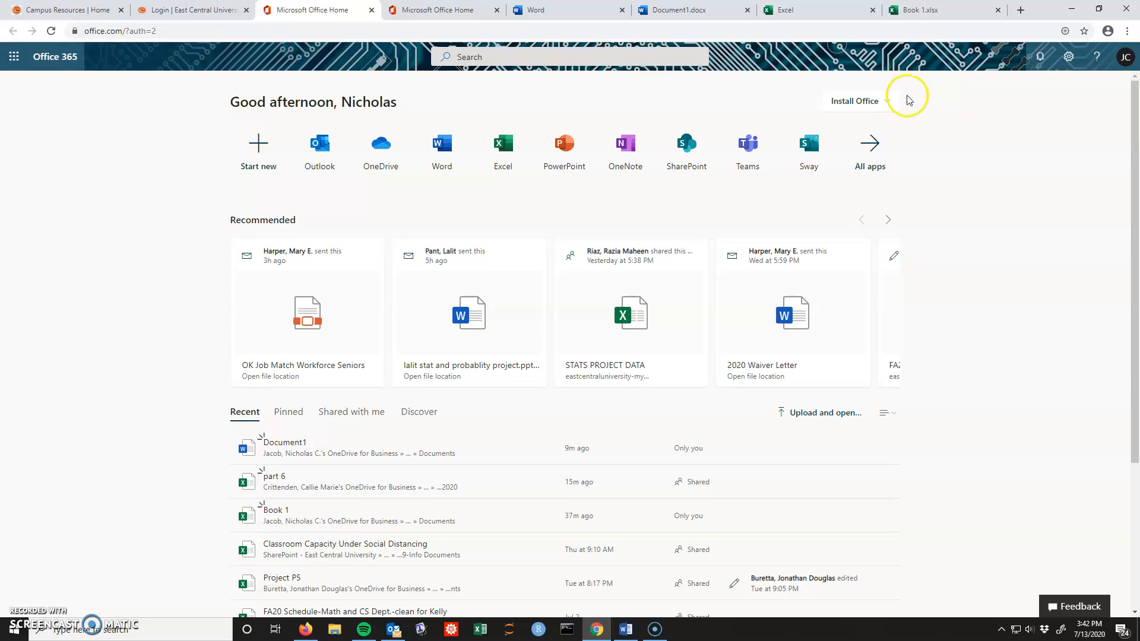
click(889, 101)
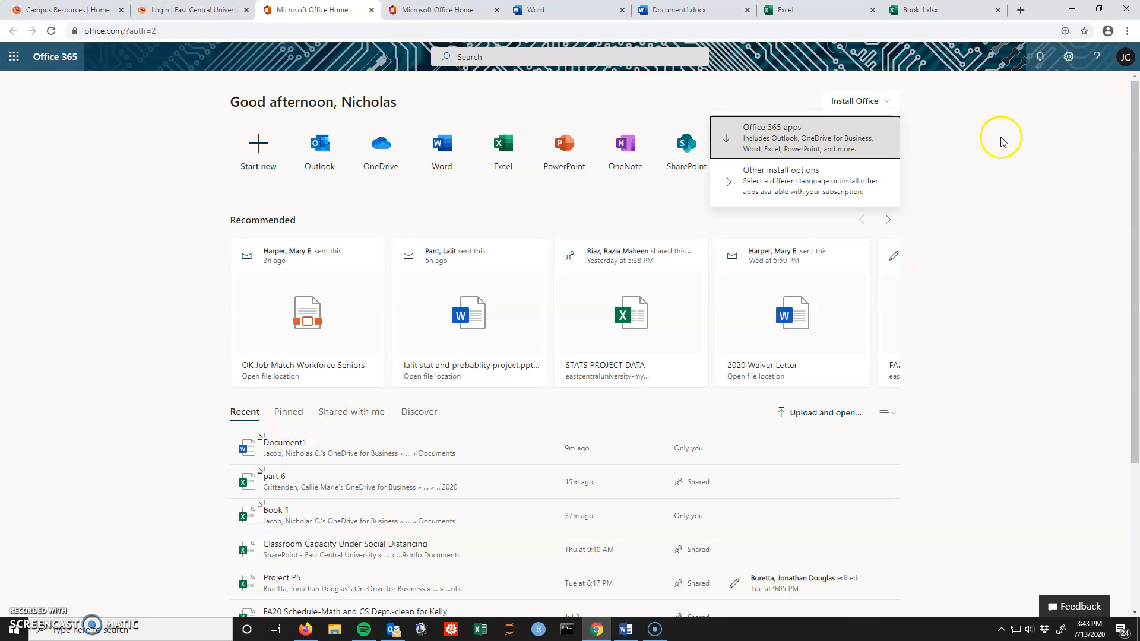
click(1071, 10)
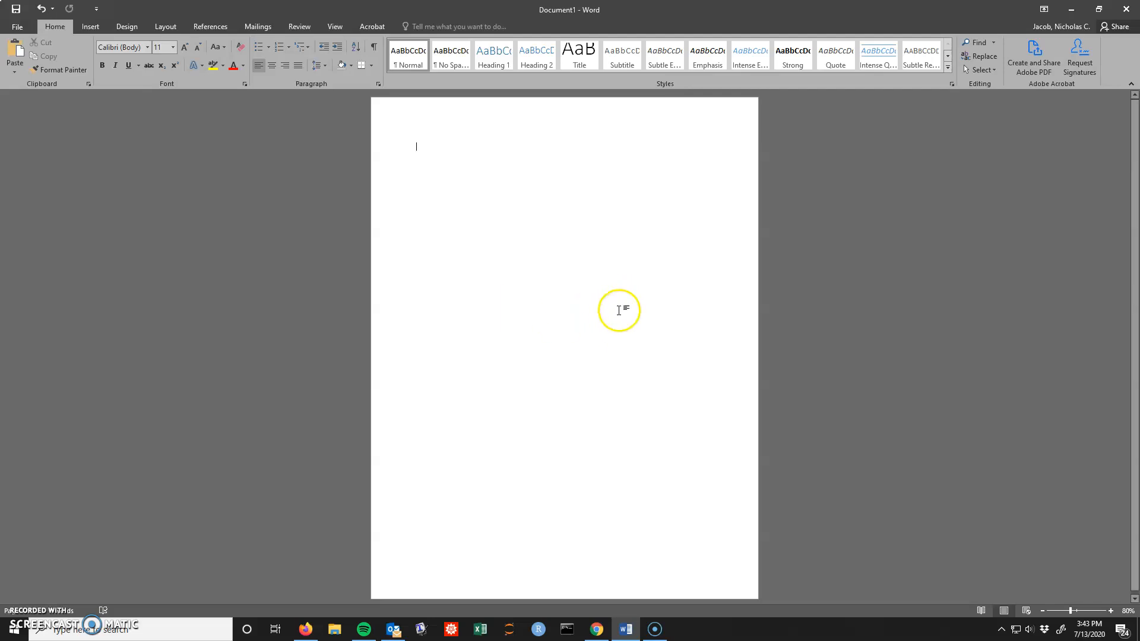
Step: Insert a new blank equation on the first line of the empty Word document
click(89, 27)
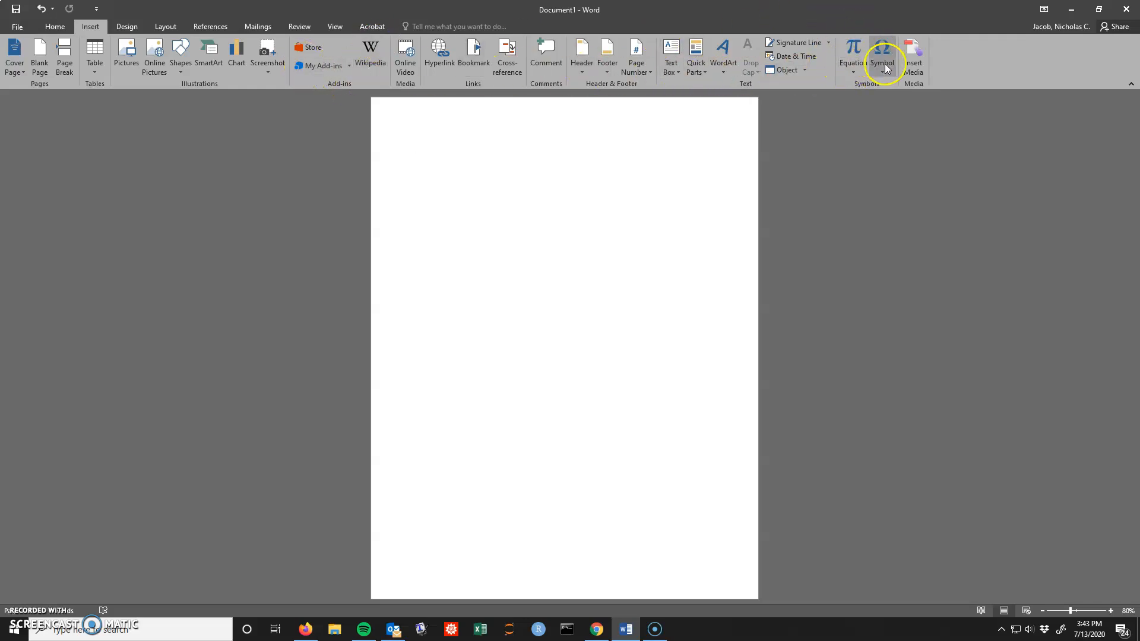
click(855, 52)
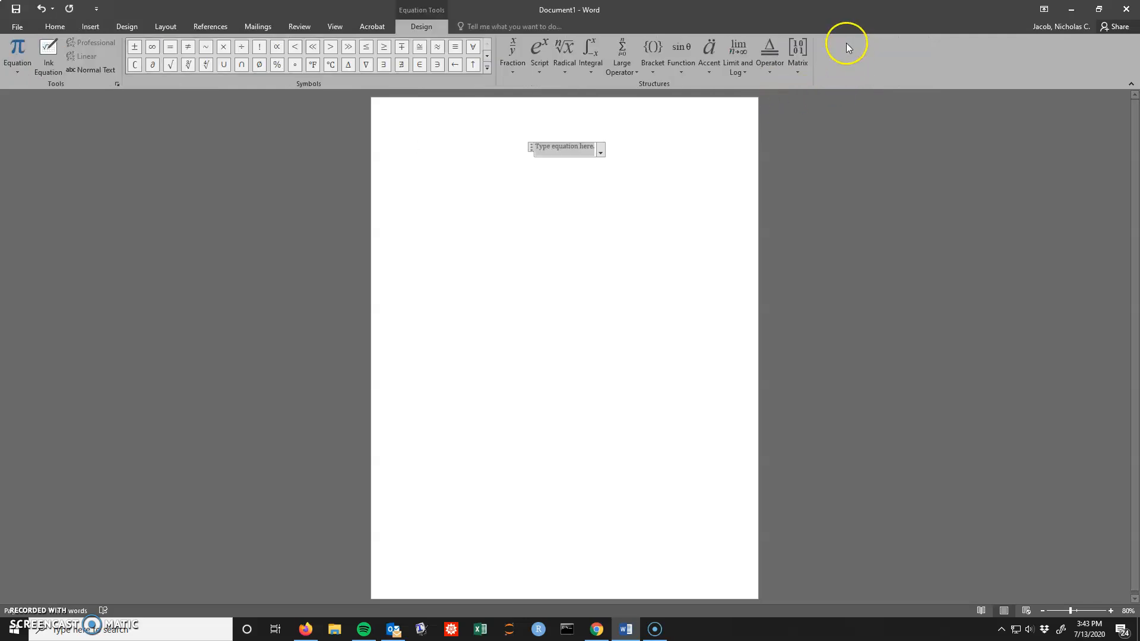
click(89, 26)
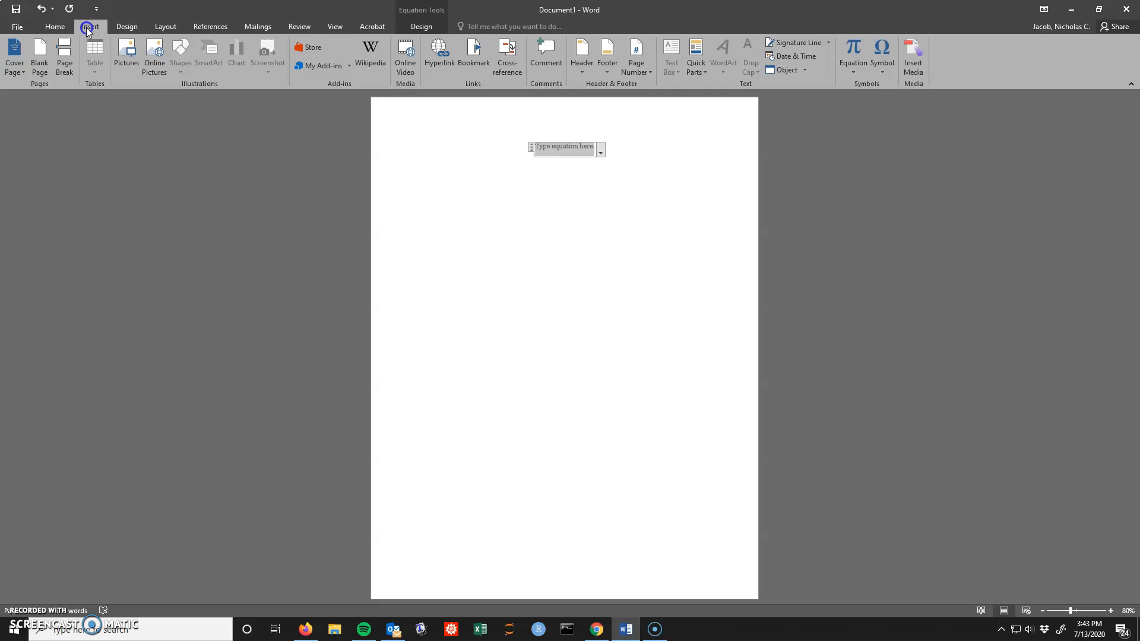
click(853, 52)
click(561, 146)
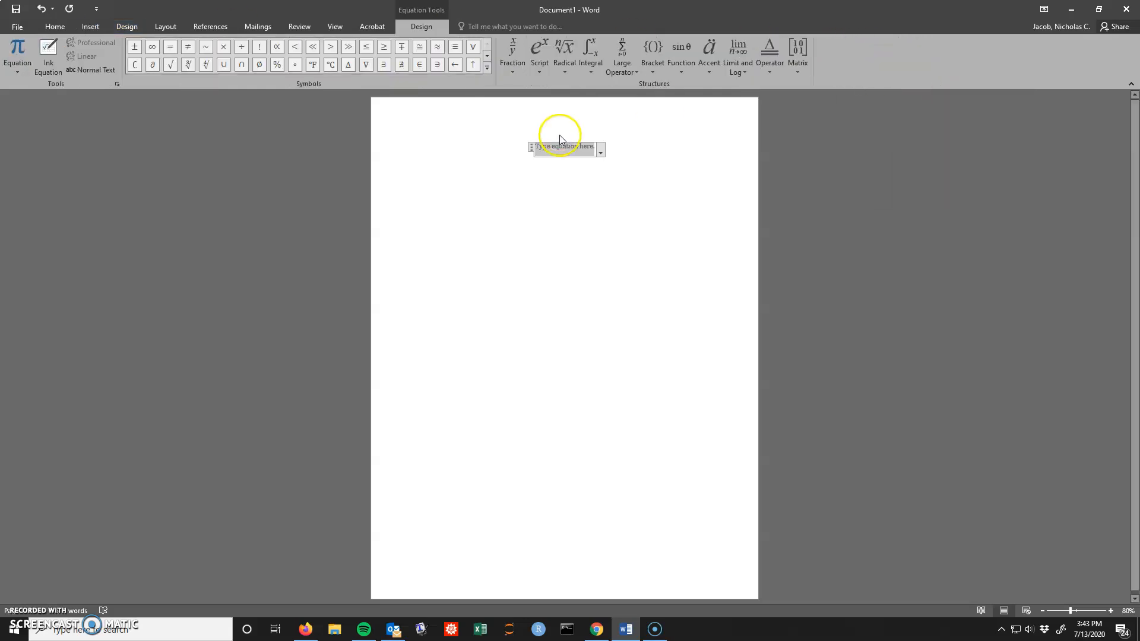
Step: Change the empty equation from display to inline, after checking its justification options
click(600, 151)
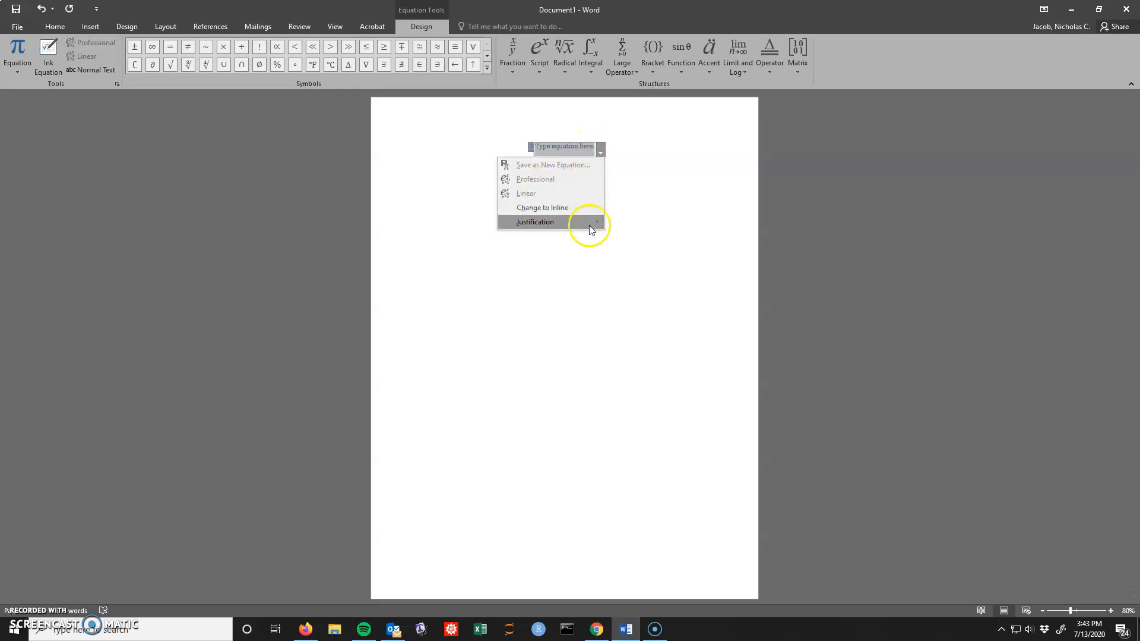
mouse_move(591, 221)
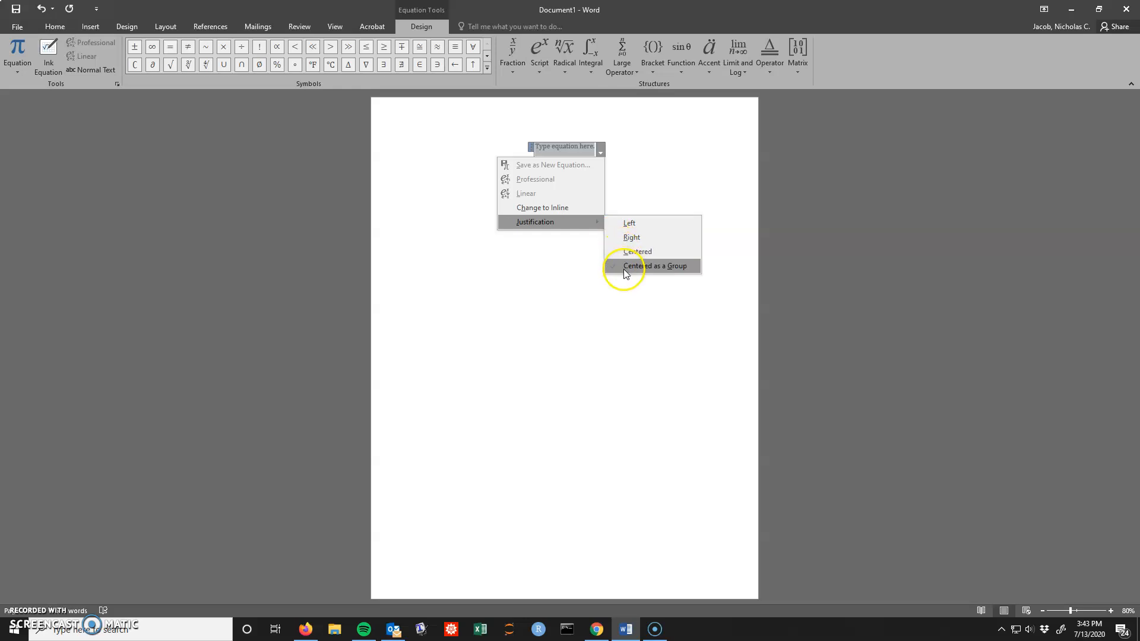
click(558, 209)
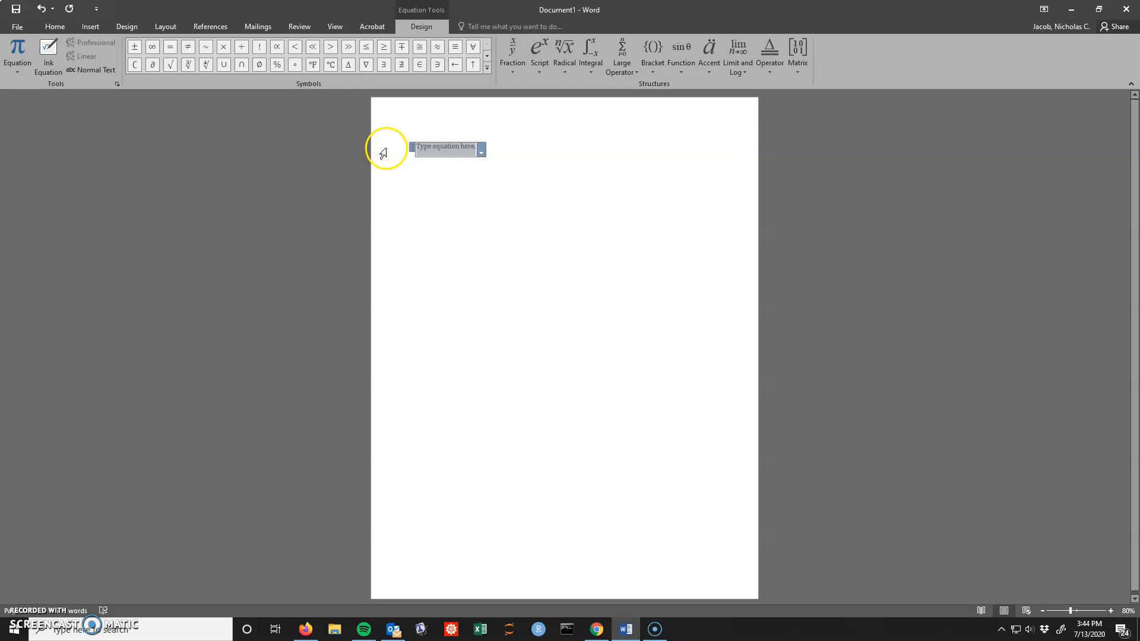
click(407, 144)
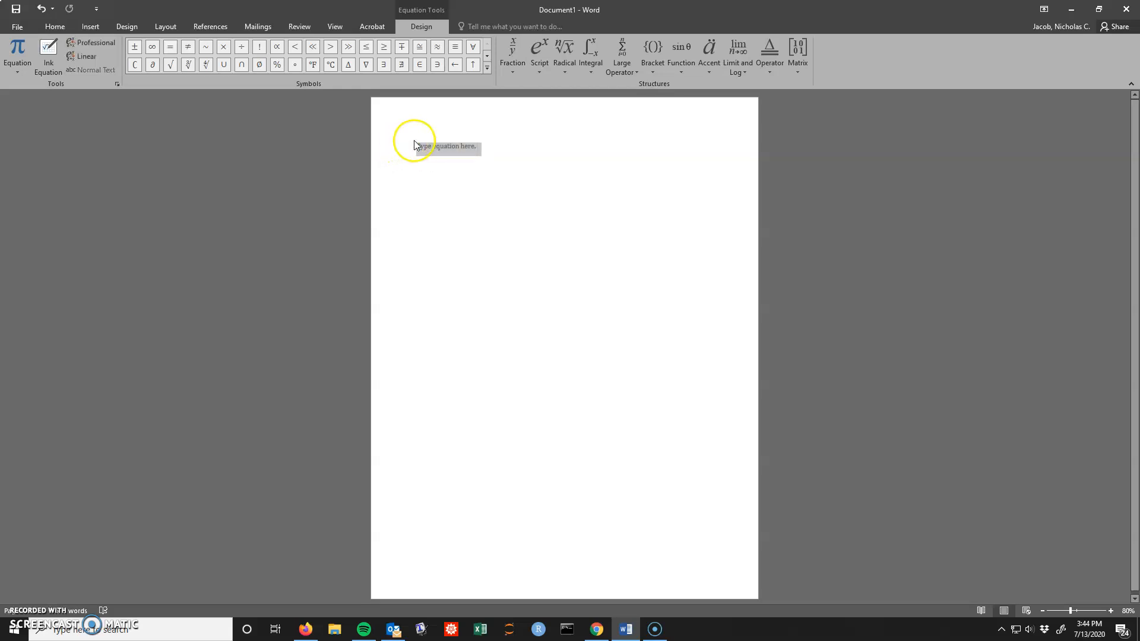
click(560, 174)
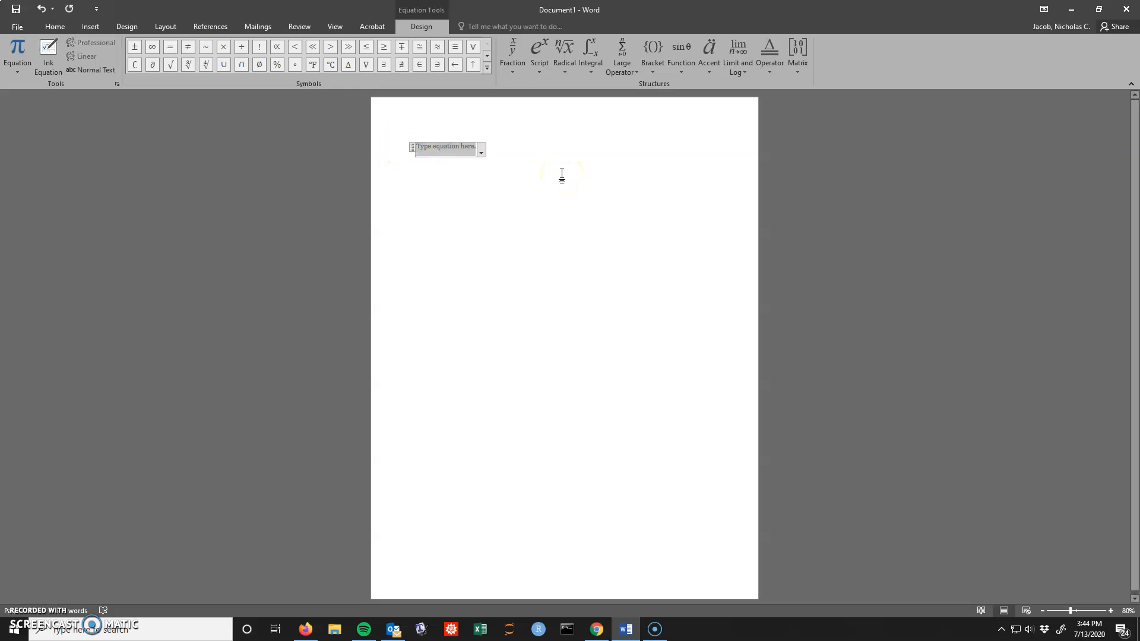
Step: Enter p = 1/2 in the inline equation, with the value formatted as a stacked fraction
text(p=)
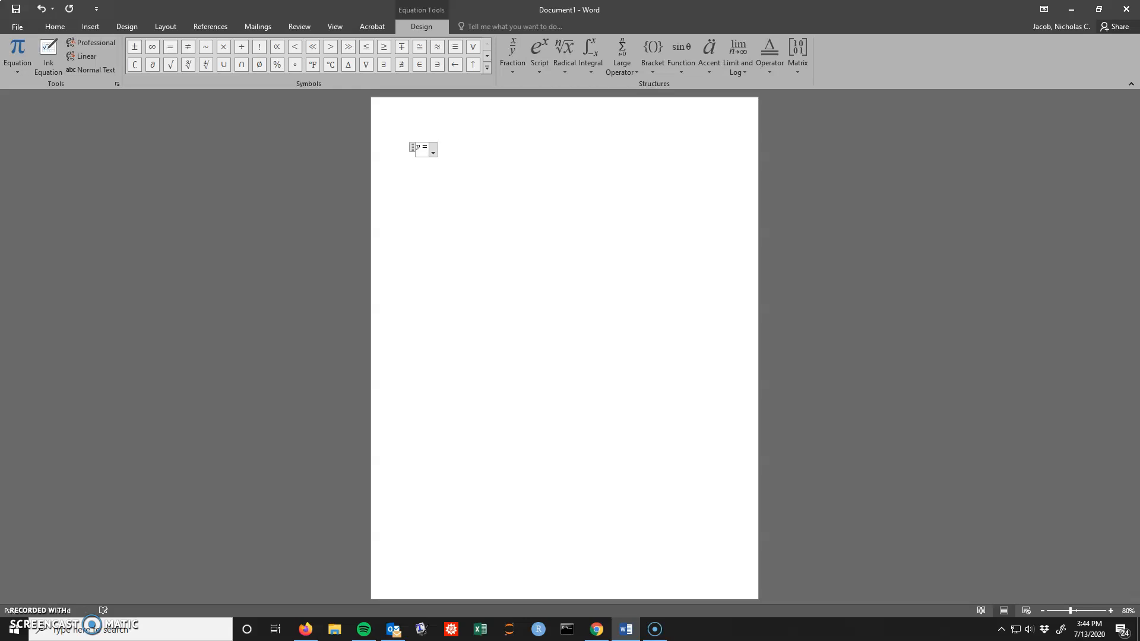
text(1/2)
click(475, 159)
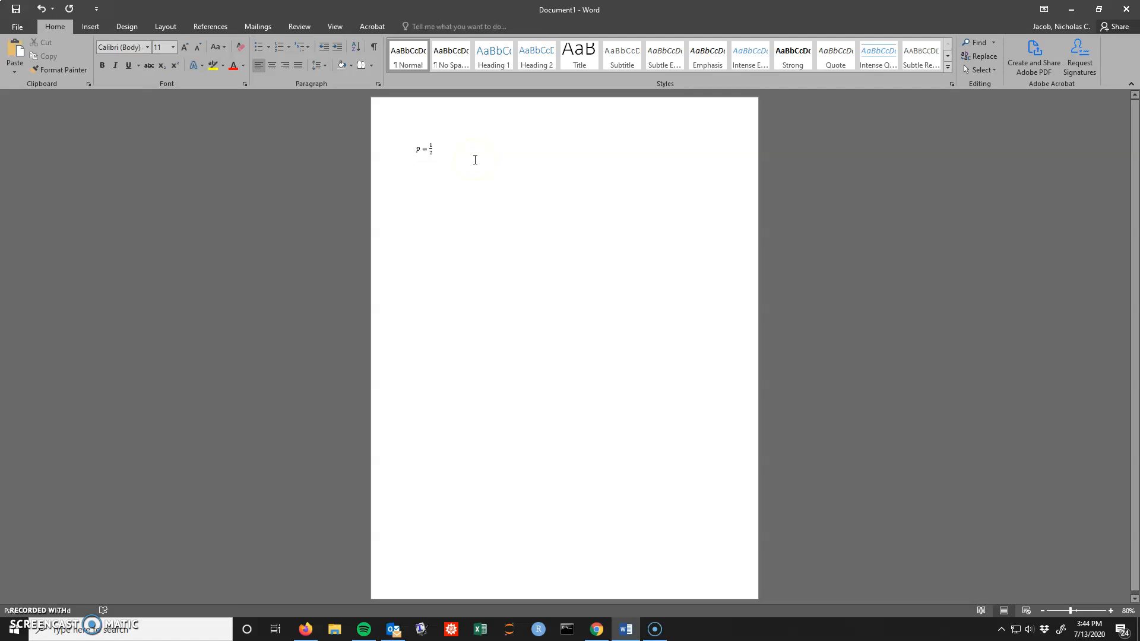
Step: Write "My proportion is" before the inline equation, and finish the sentence with a period after it
text(My proportion)
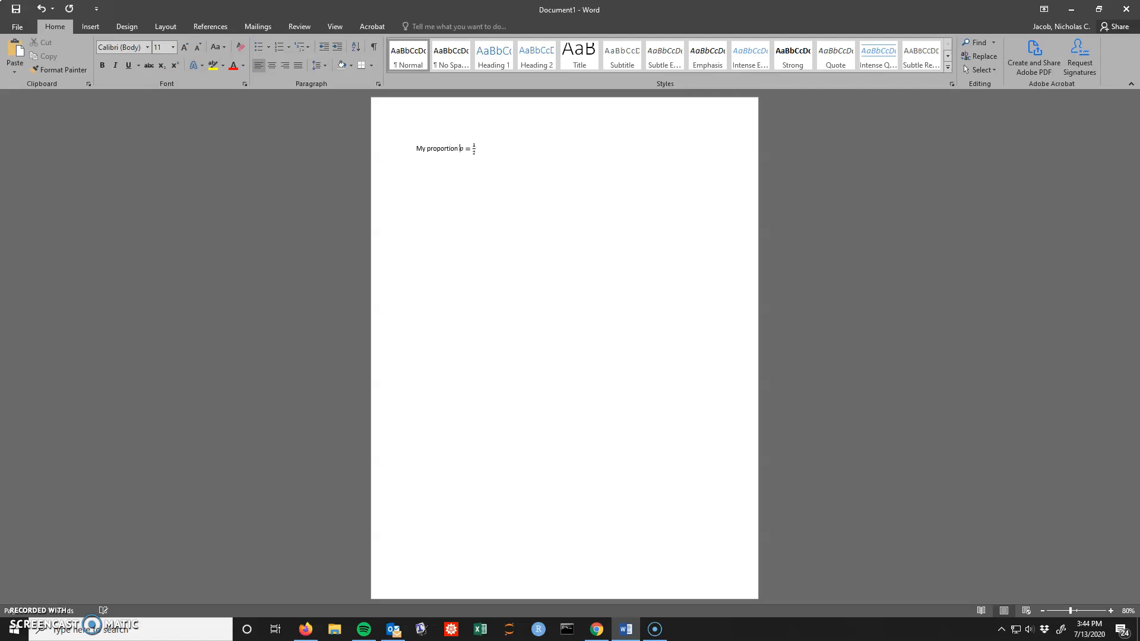
text( is)
click(475, 159)
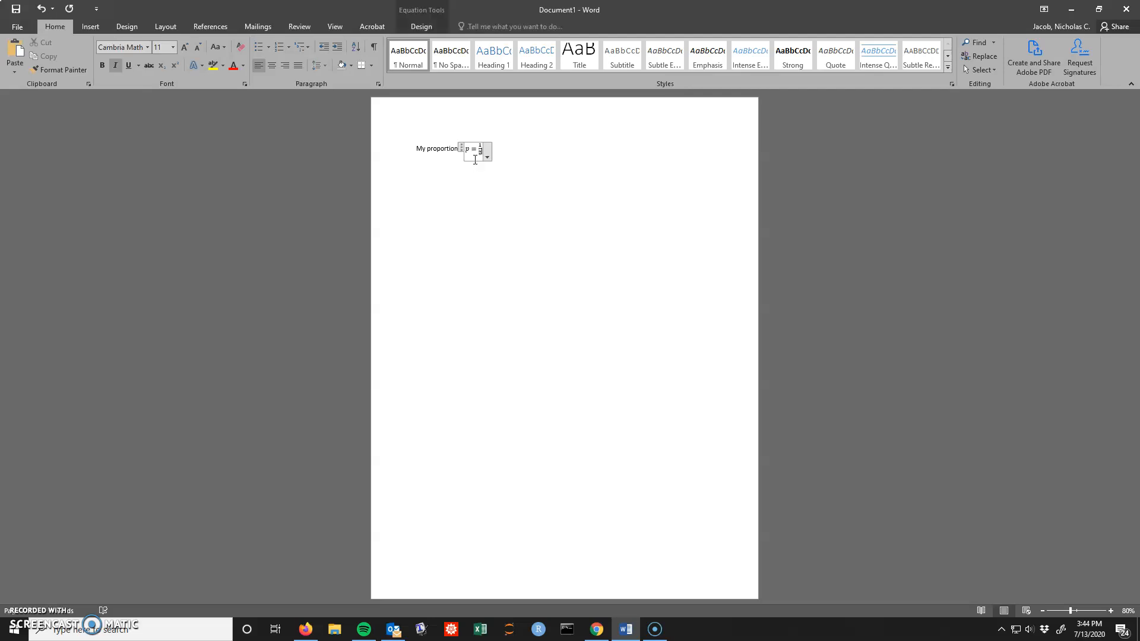
key(Right)
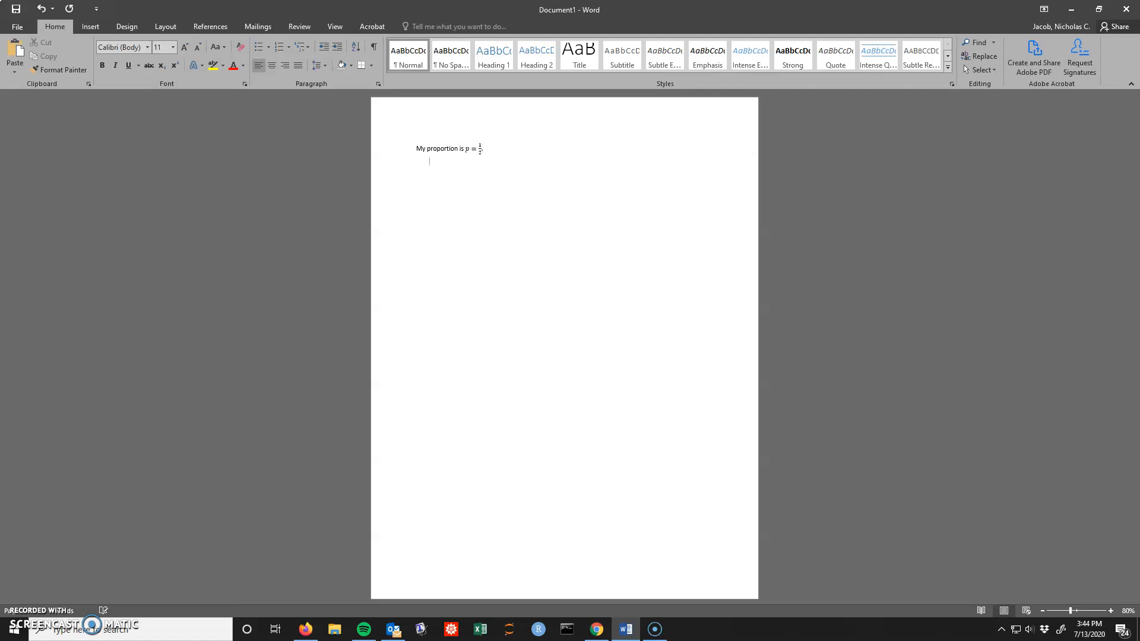
Step: Insert a new display equation below the sentence and begin it with "p ="
click(91, 26)
click(853, 64)
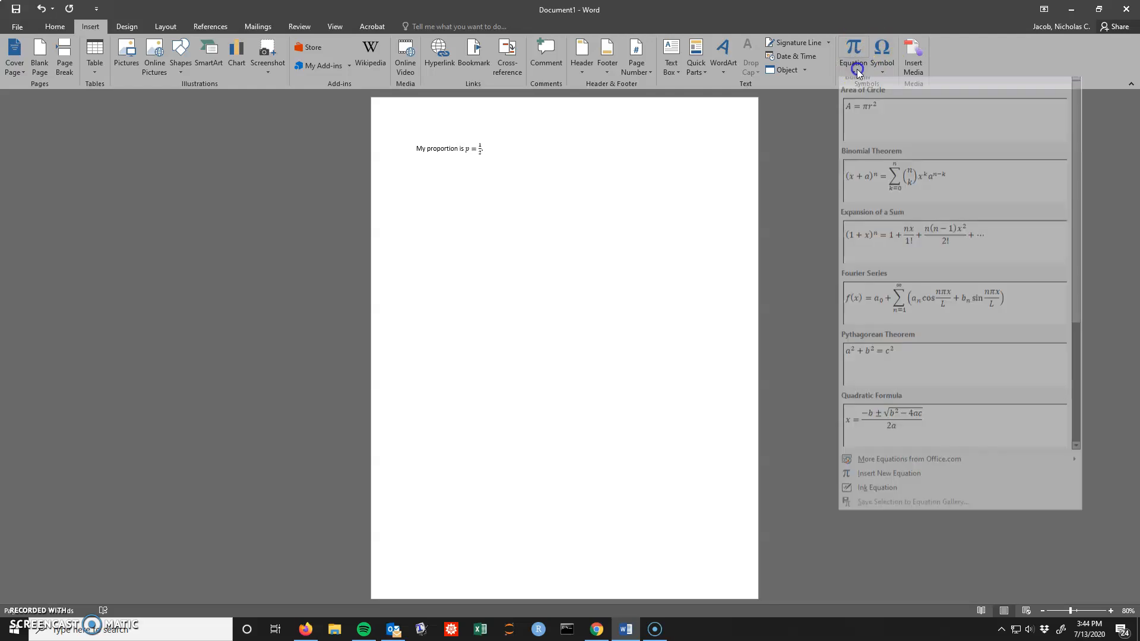
click(853, 53)
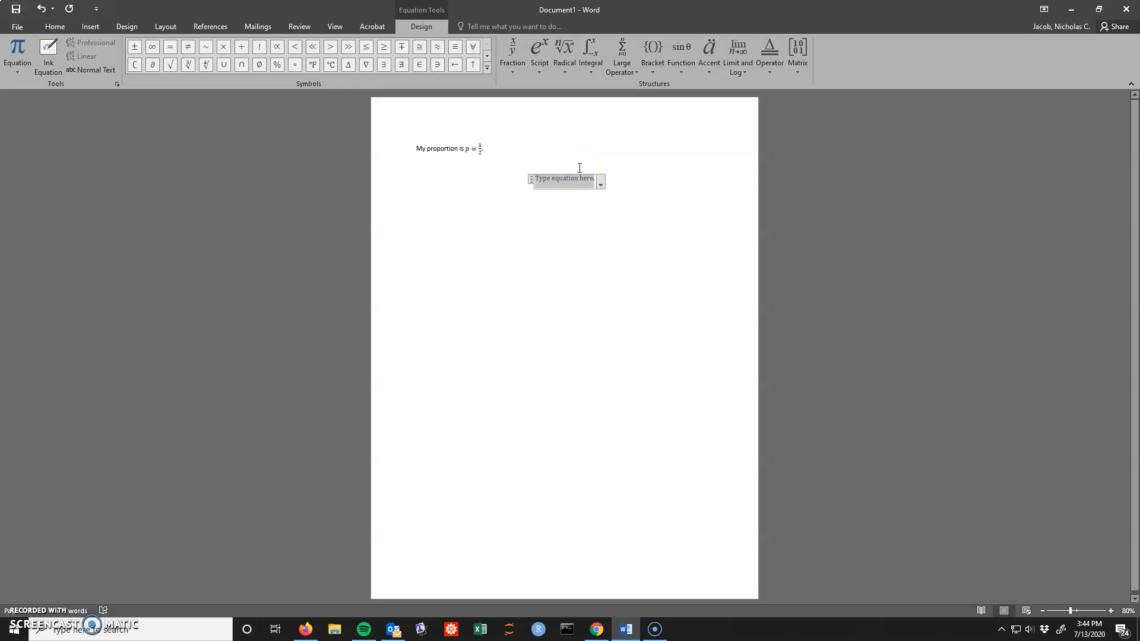
text(p )
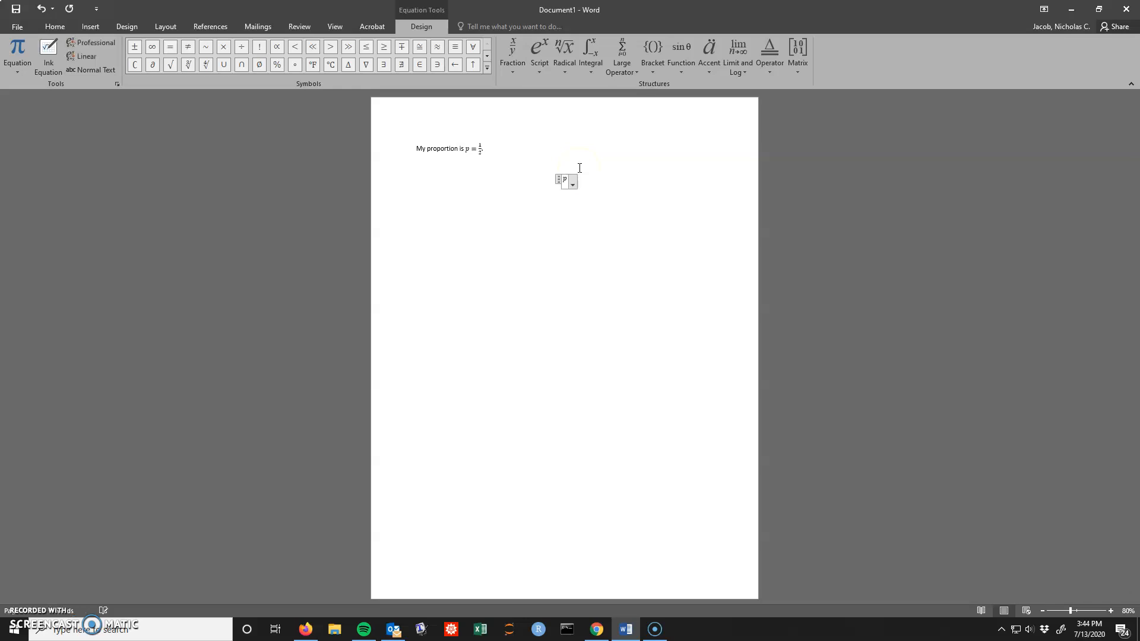
text(= N)
key(BackSpace)
Step: Enter p₁n₁ + p₂n₂ after the equals sign, with the 1s and 2s as subscripts
text(p_)
text(1)
text( n_)
text(1)
key(space)
text(+ p_2)
key(space)
text(n_2)
key(space)
Step: Add a division by (n₁ + n₂) to the expression and build it into a stacked fraction
text(/)
text(()
text(n)
text(_1 +)
text( n)
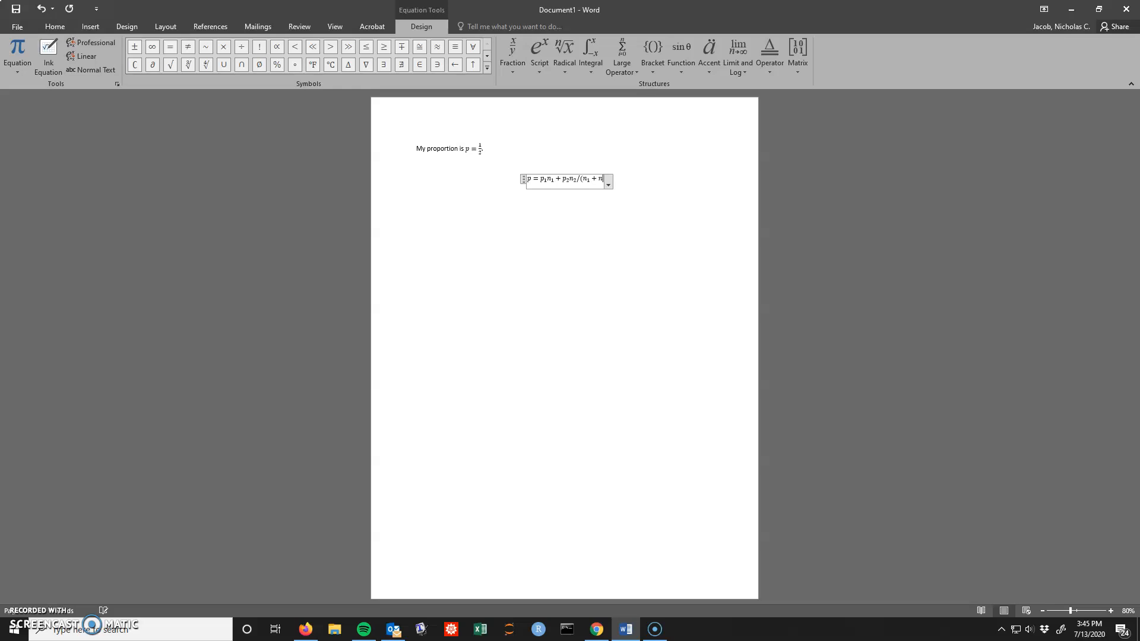
text(_2))
key(Return)
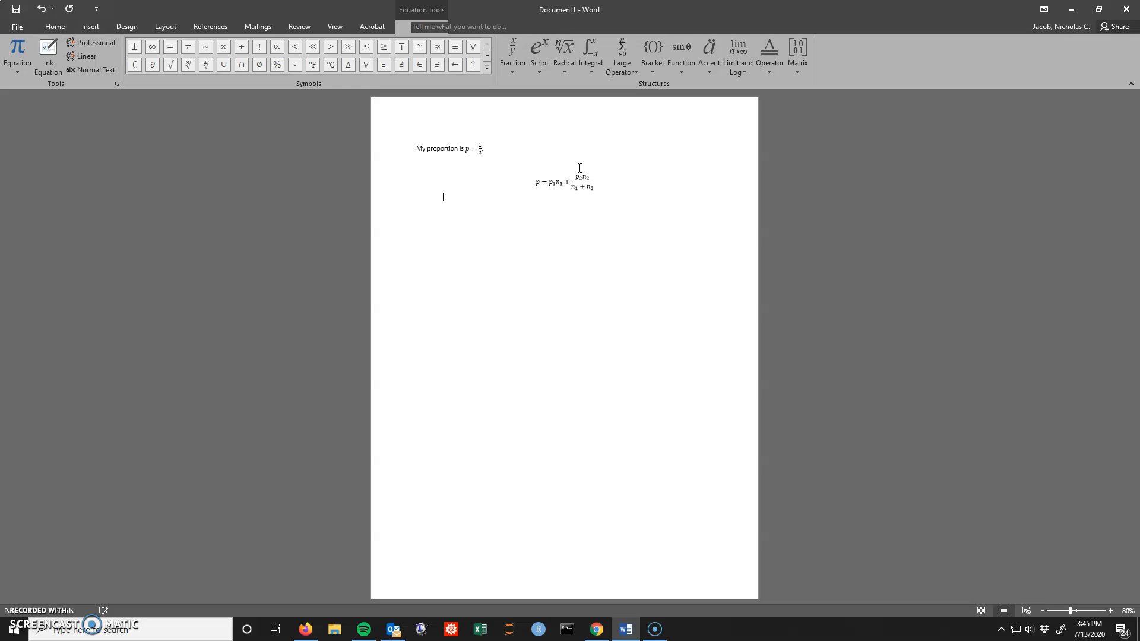
Step: Move "p₁n₁ +" from before the fraction into its numerator, ahead of p₂n₂
click(582, 181)
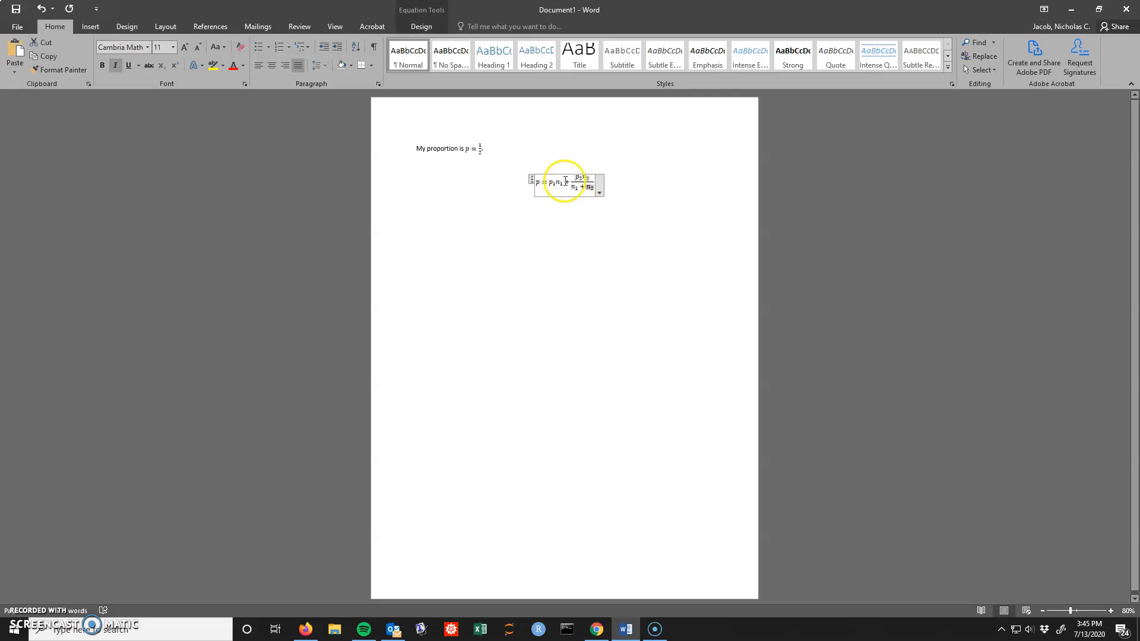
click(568, 182)
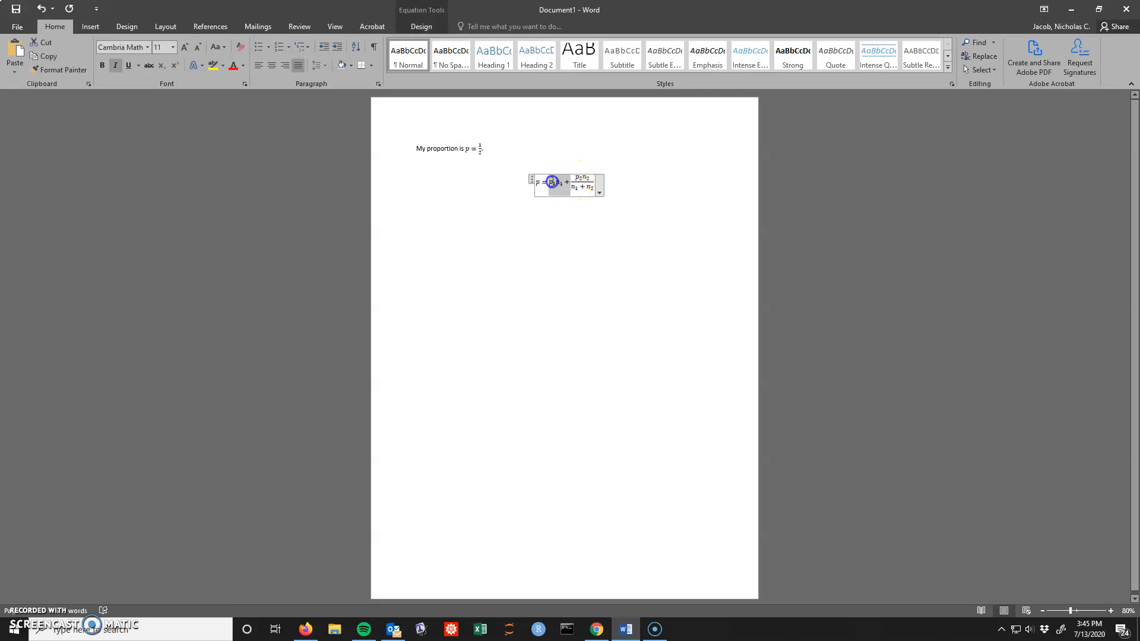
key(BackSpace)
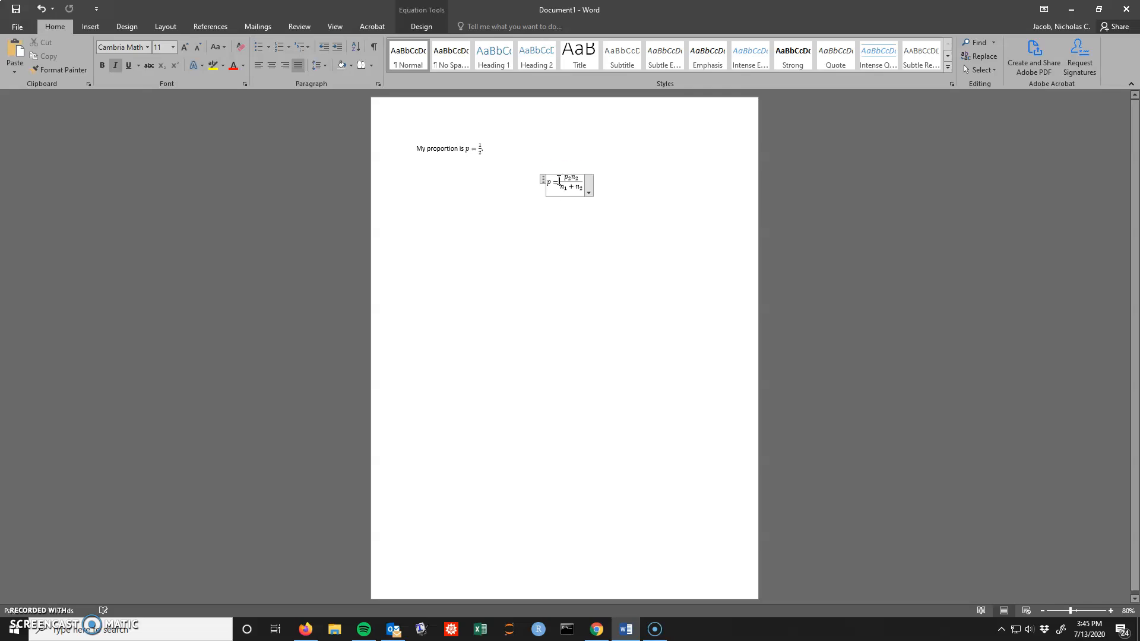
click(569, 178)
text(p1n1 +)
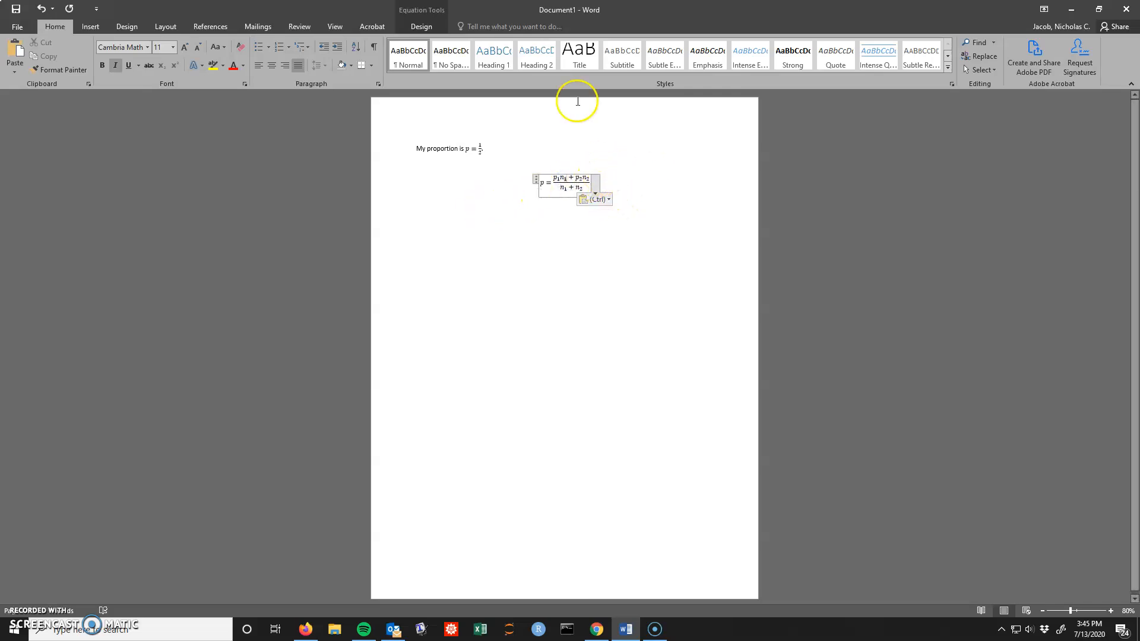
Step: Insert another display equation below the completed formula and begin it with "p ="
click(92, 27)
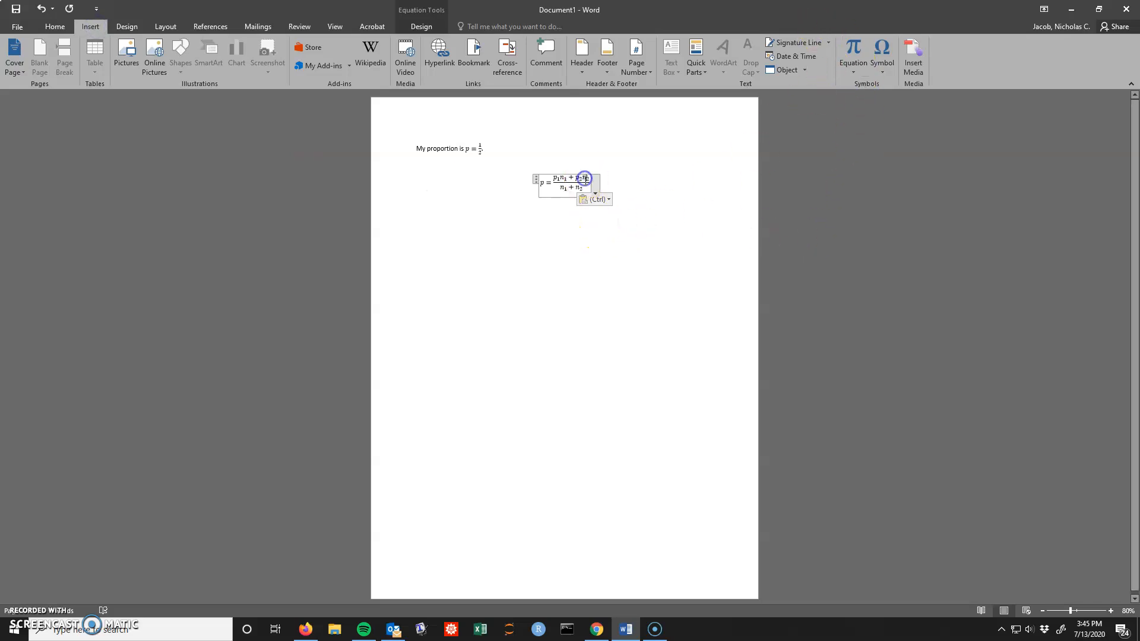
click(620, 188)
key(Return)
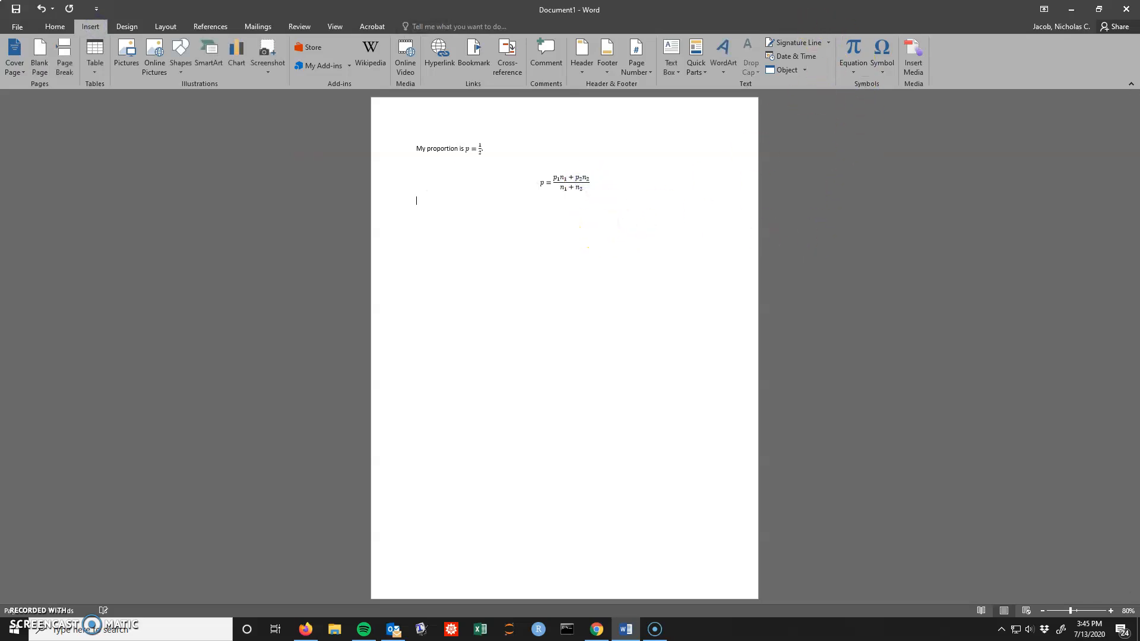
click(860, 51)
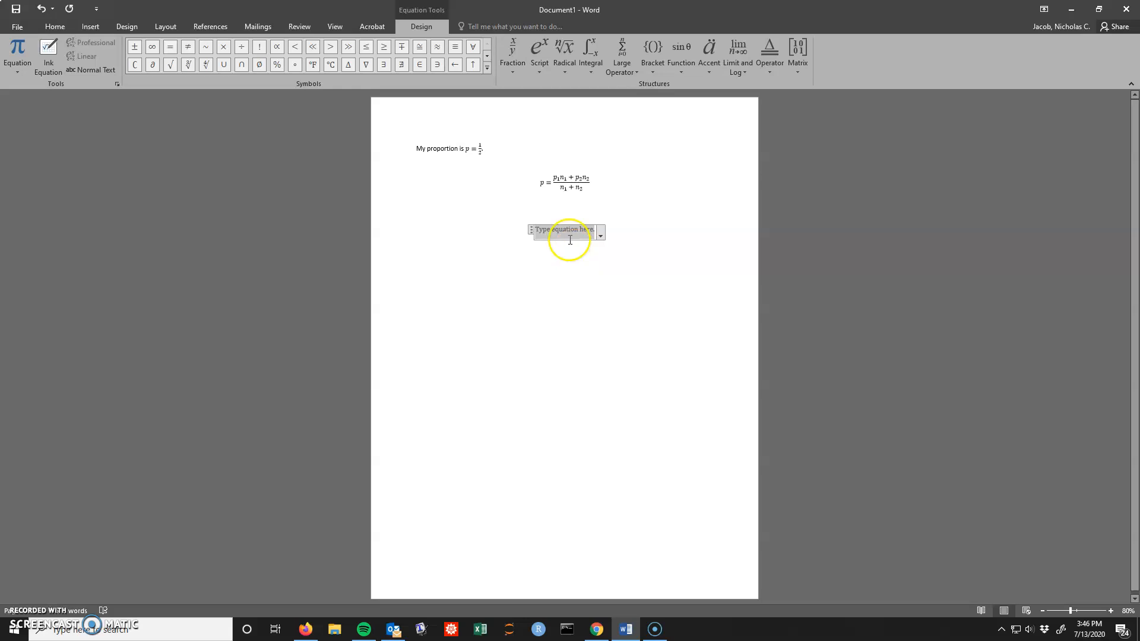
text(p =)
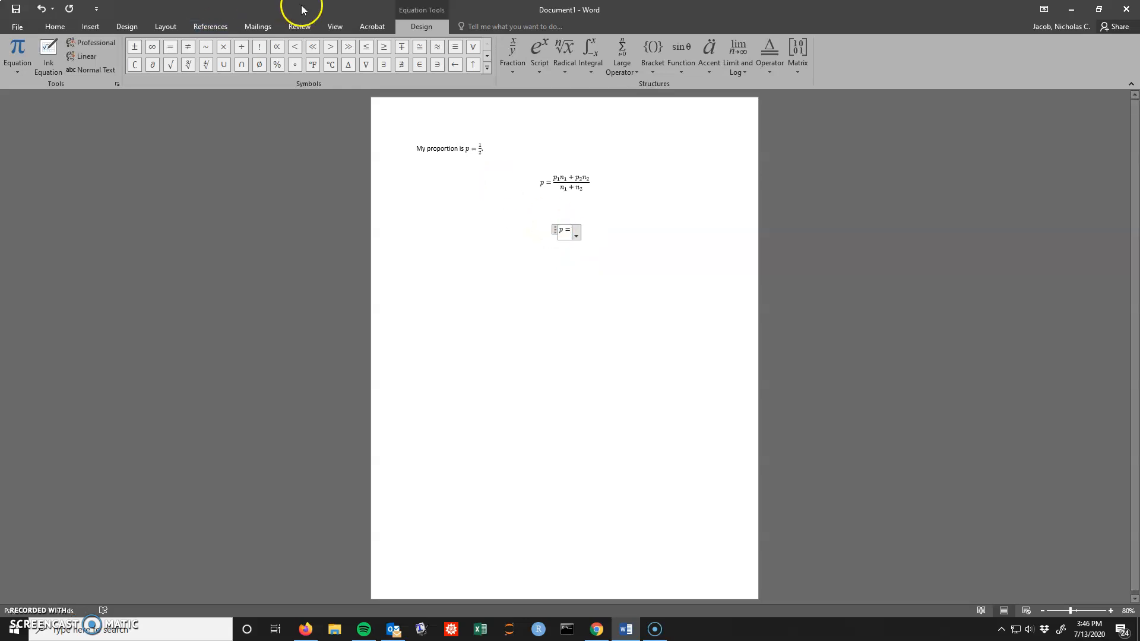
Step: Insert a stacked fraction after "p =" and fill its numerator with p₁n₁ + p₂n₂, with the 1s and 2s as subscripts
click(513, 55)
click(520, 126)
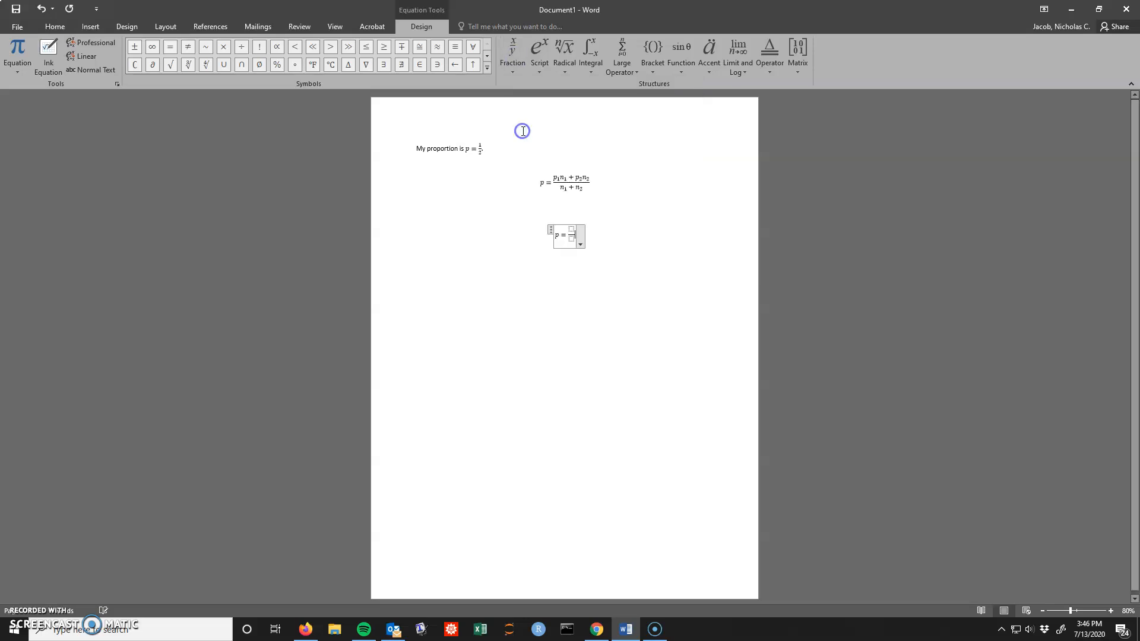
click(572, 224)
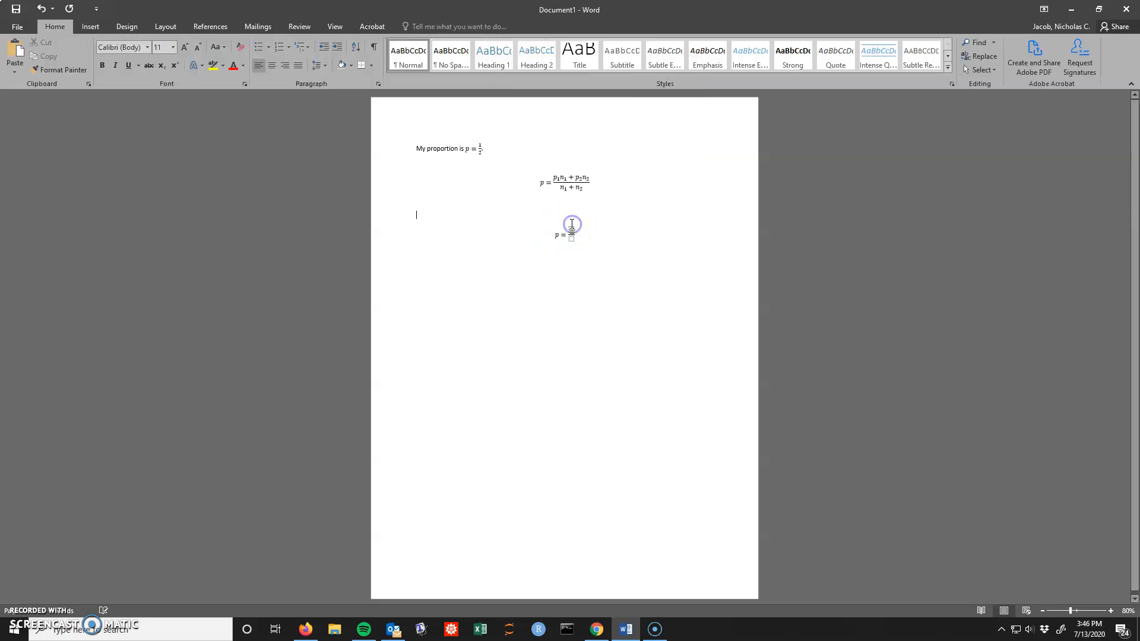
click(572, 228)
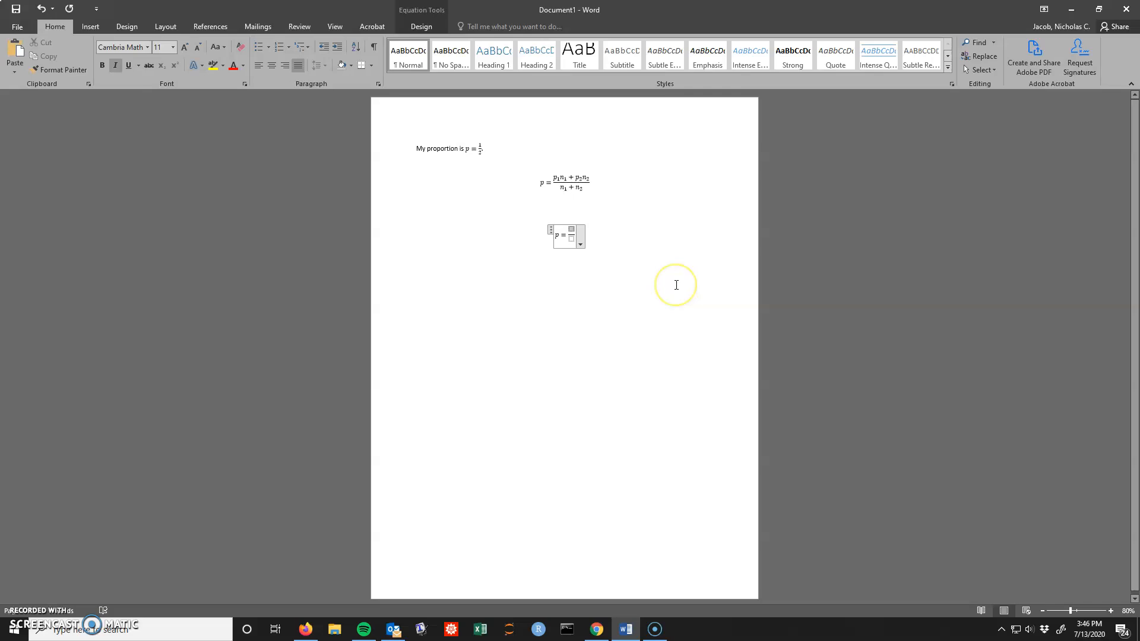
text(p_1 n)
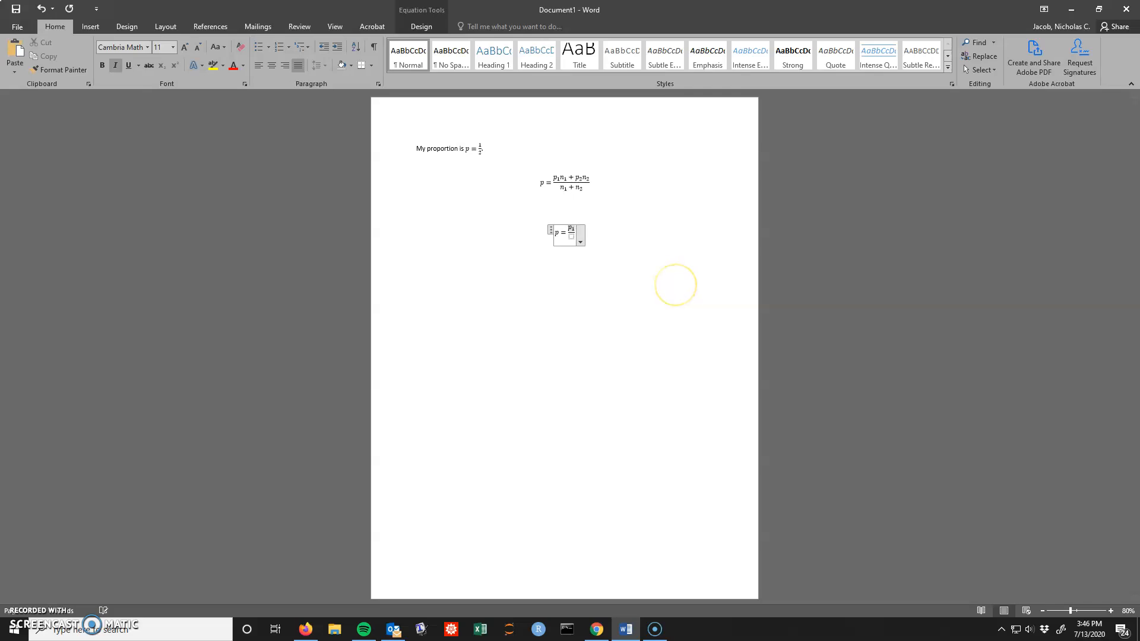
text(_1)
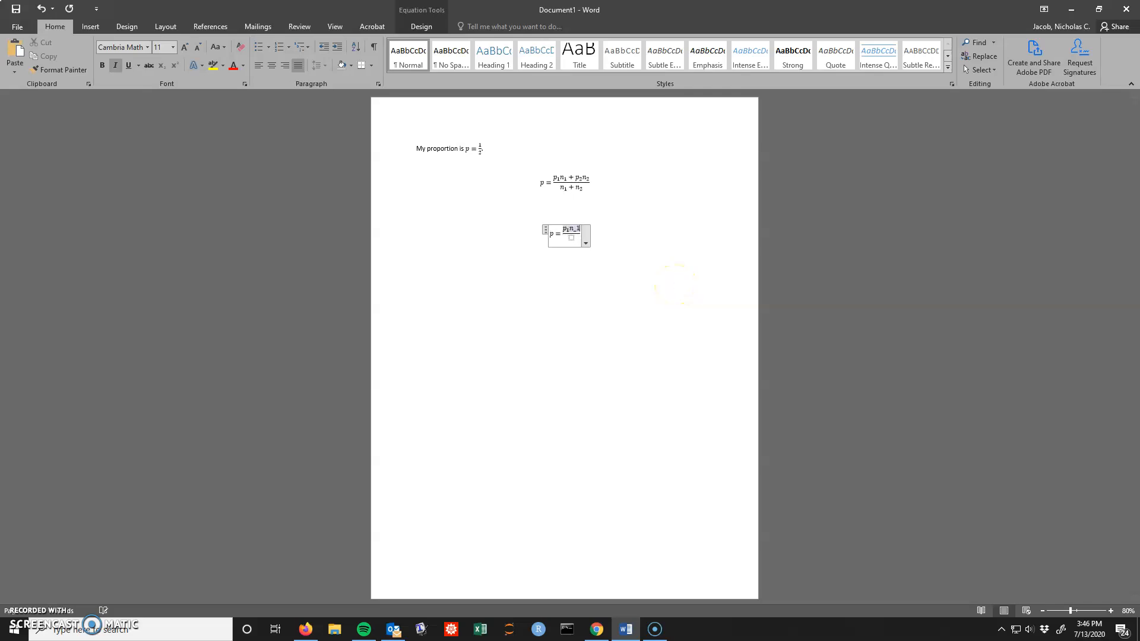
text( +p_2)
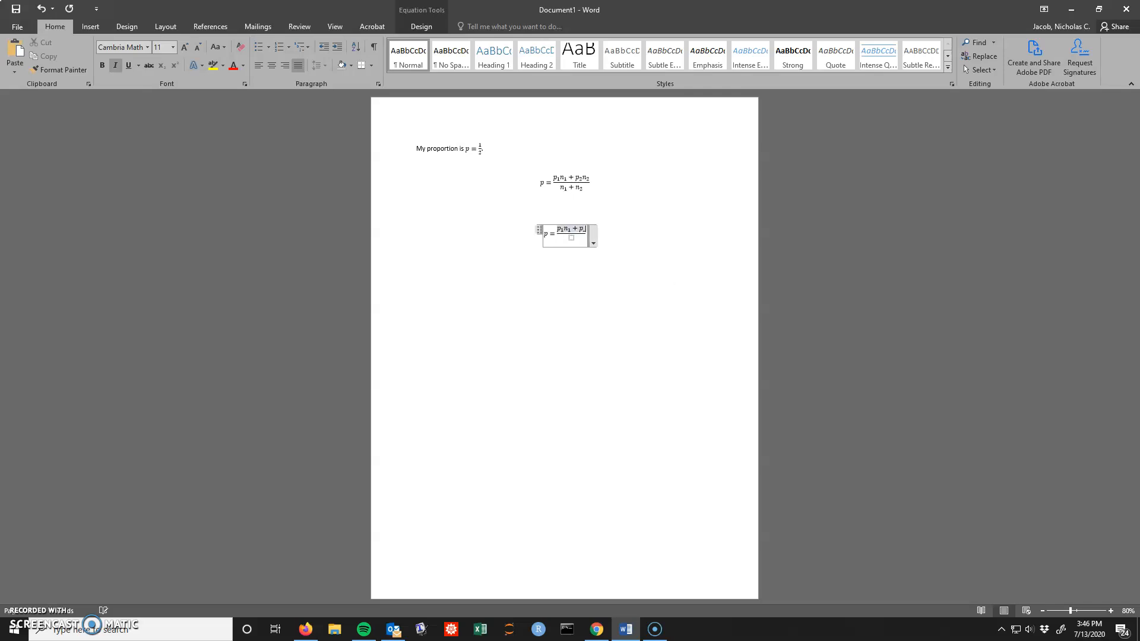
text( n_2)
Step: Fill the fraction's denominator with n₁ + n₂, using subscripts, and leave the equation
key(Down)
text(n_1 +)
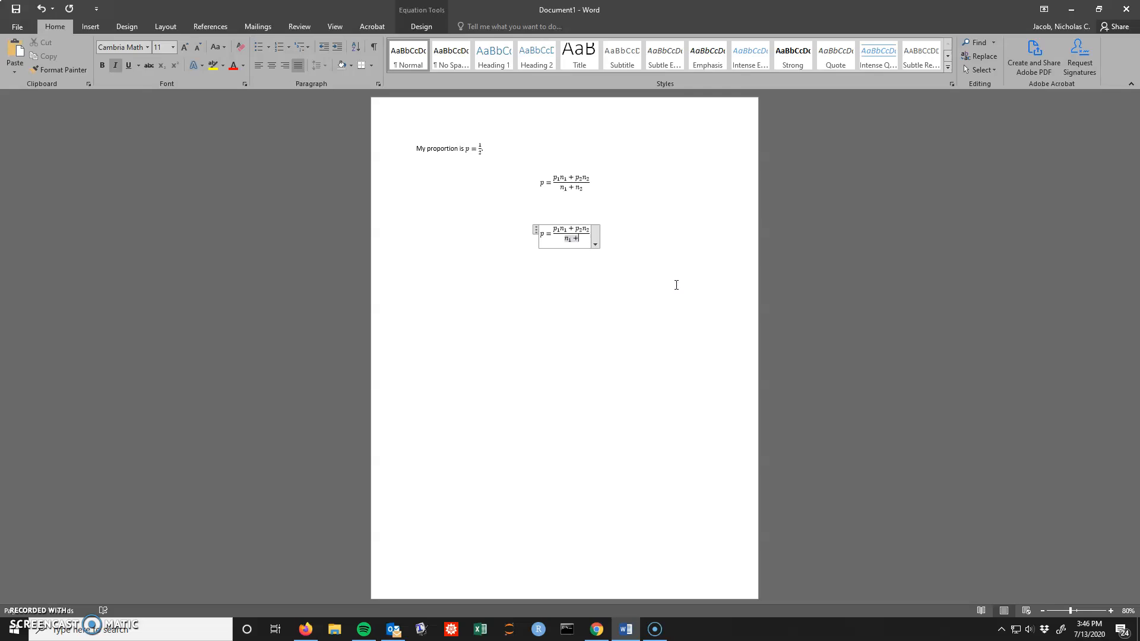
text(n_2)
click(676, 285)
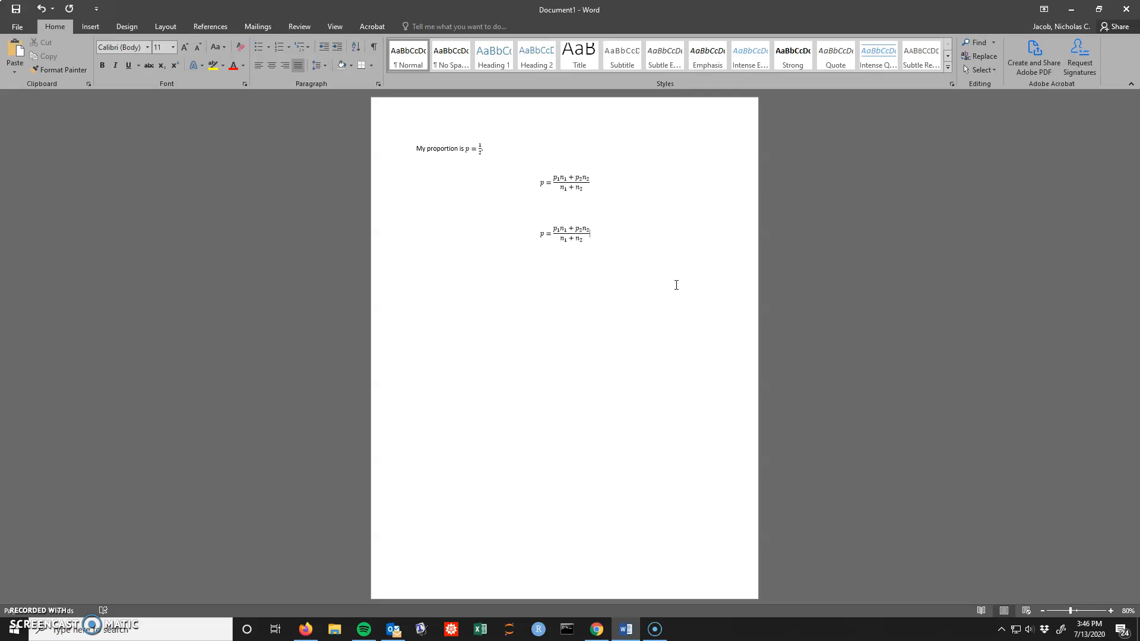
Step: Insert a display equation below the second pooled-proportion formula and enter "SE =" followed by an empty square root
key(Return)
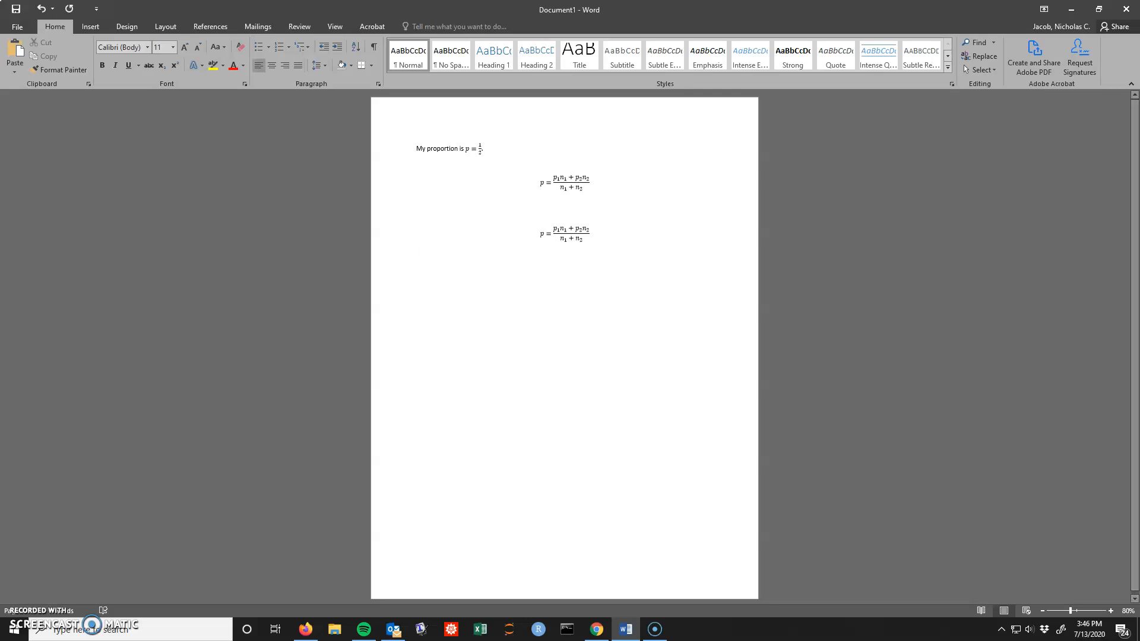
click(90, 26)
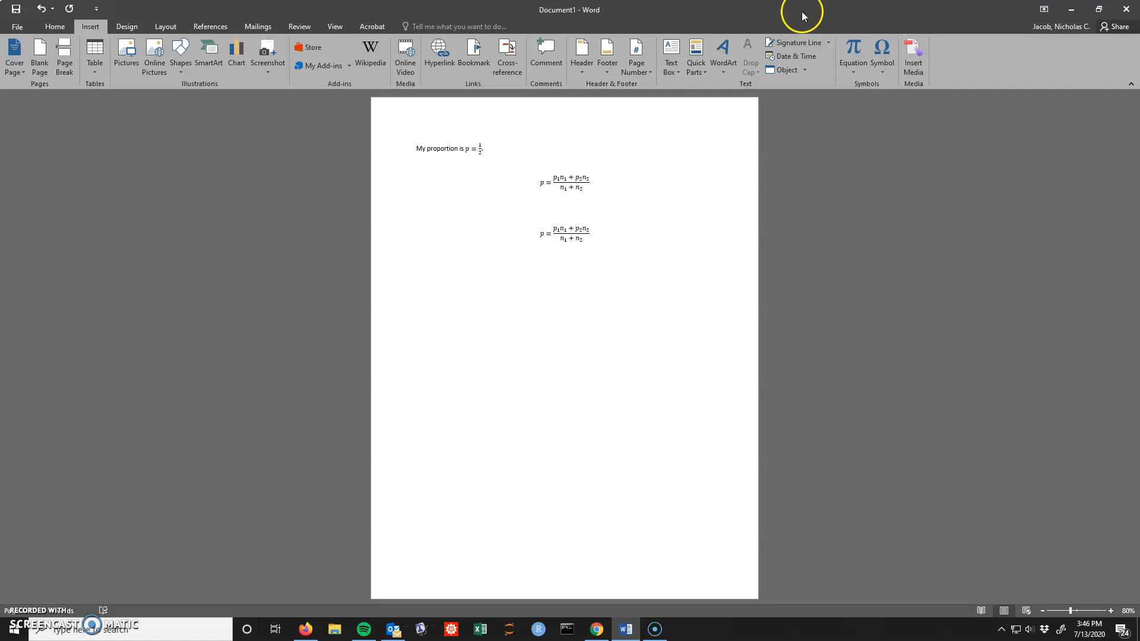
click(853, 50)
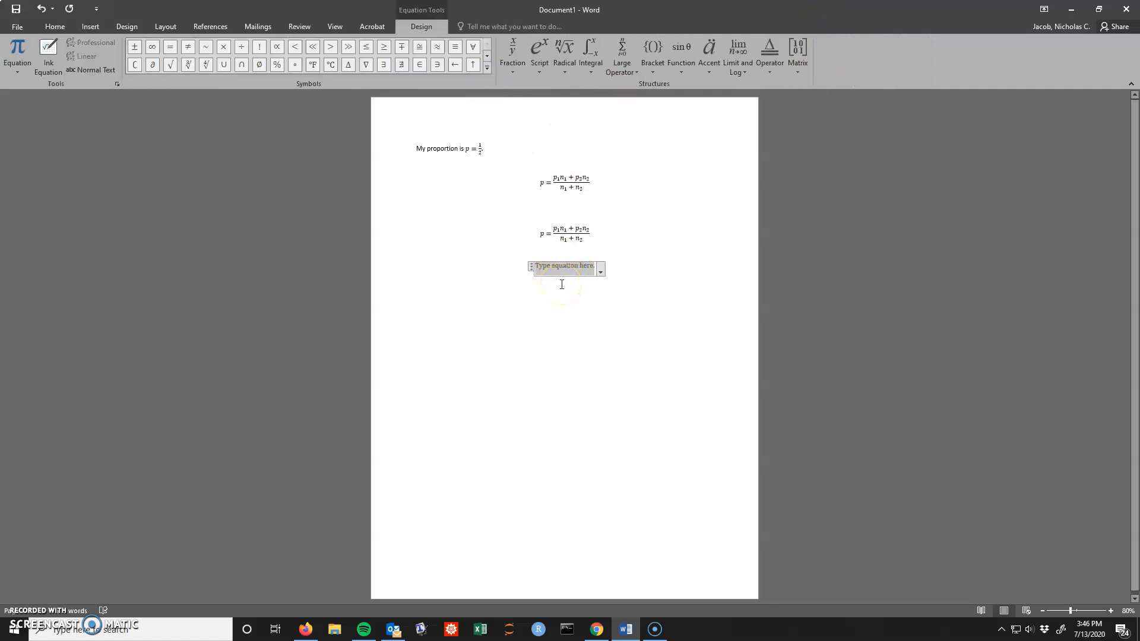
text(SE =)
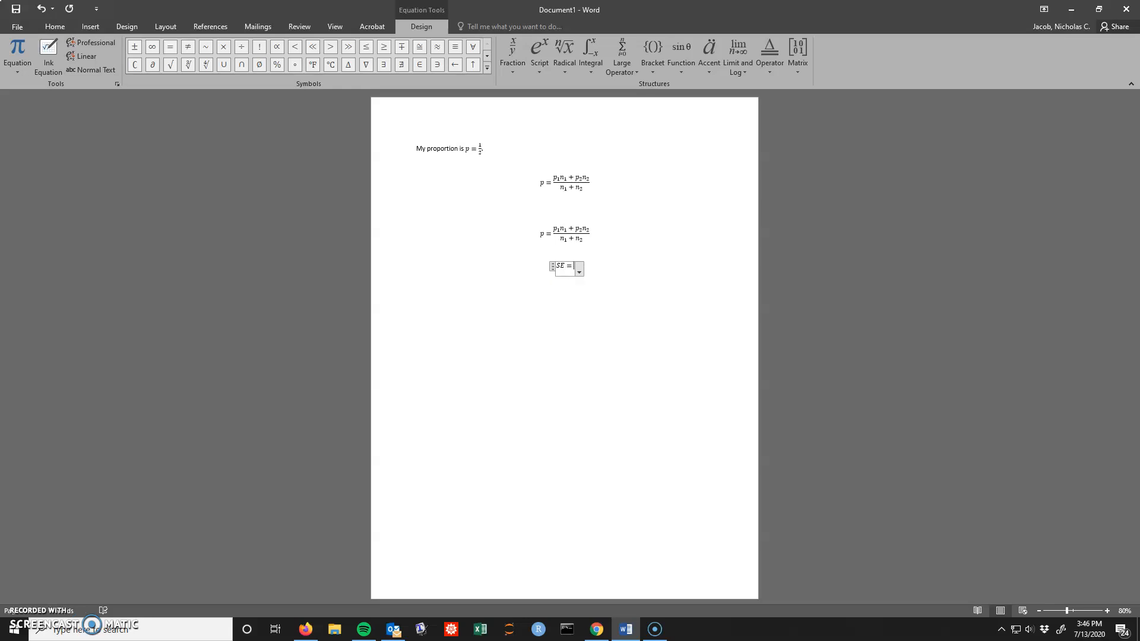
click(563, 59)
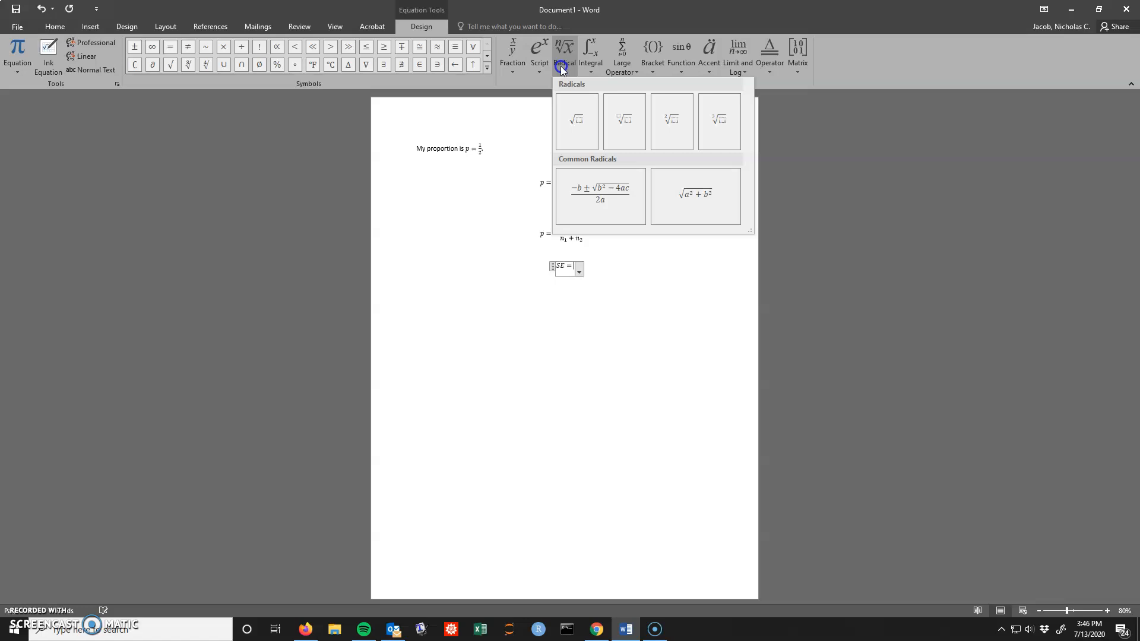
click(576, 119)
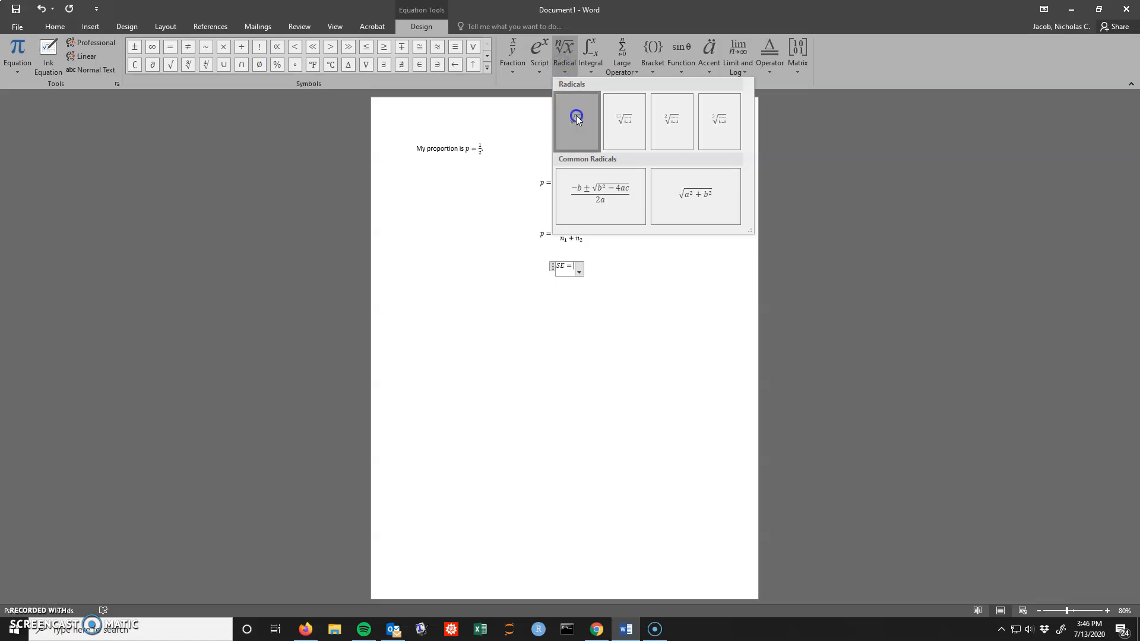
click(577, 268)
click(514, 54)
click(522, 108)
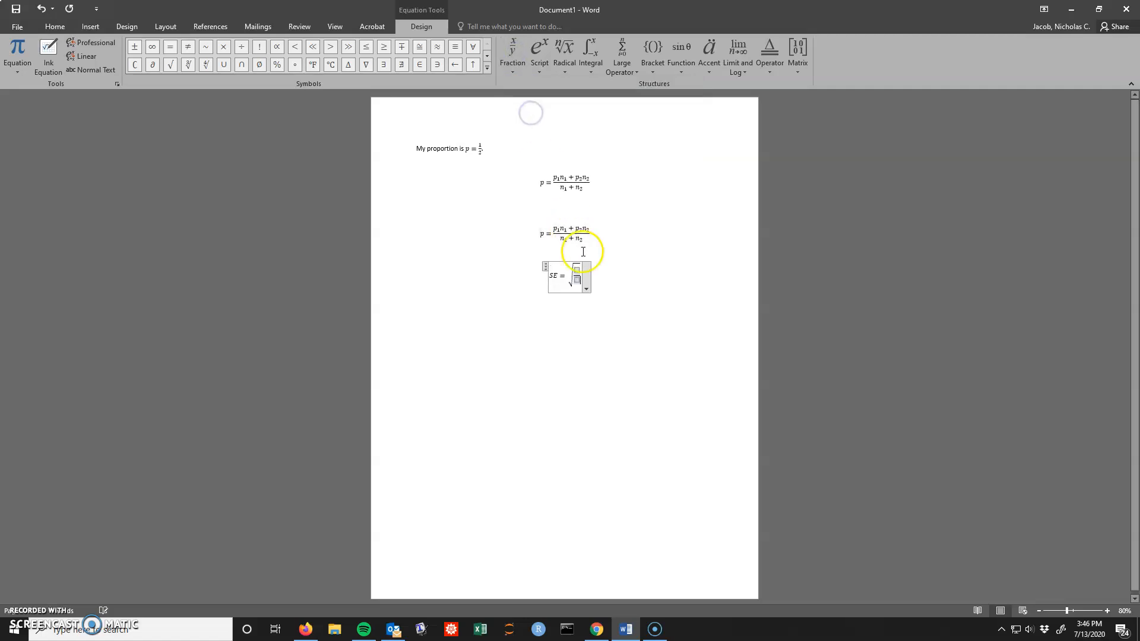
click(576, 270)
text(p()
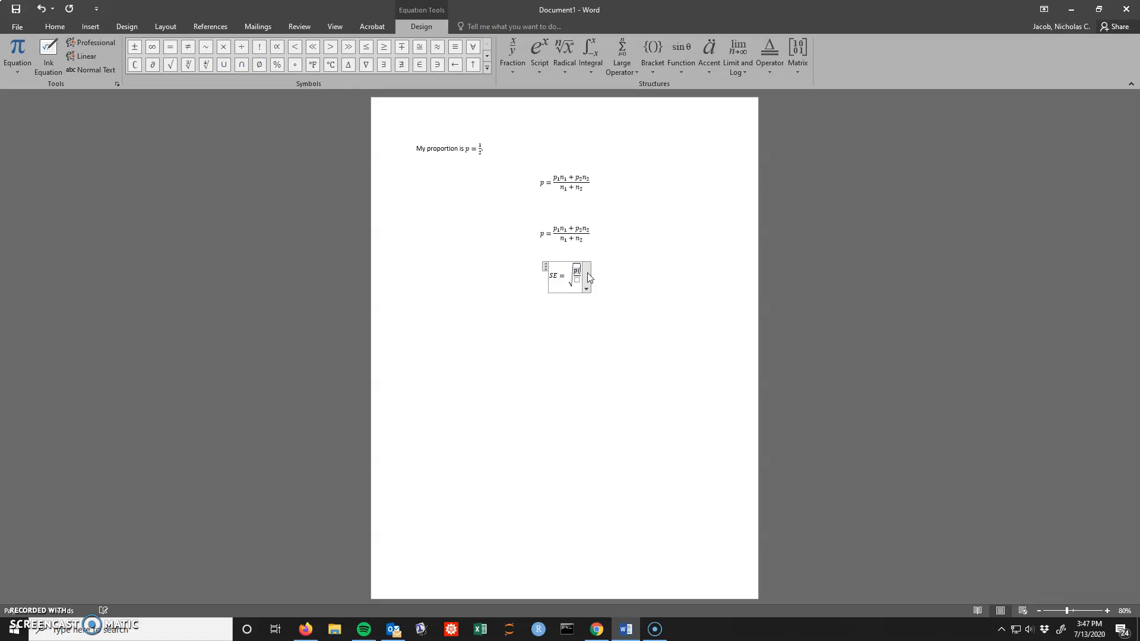
text(1-)
text(p))
key(Down)
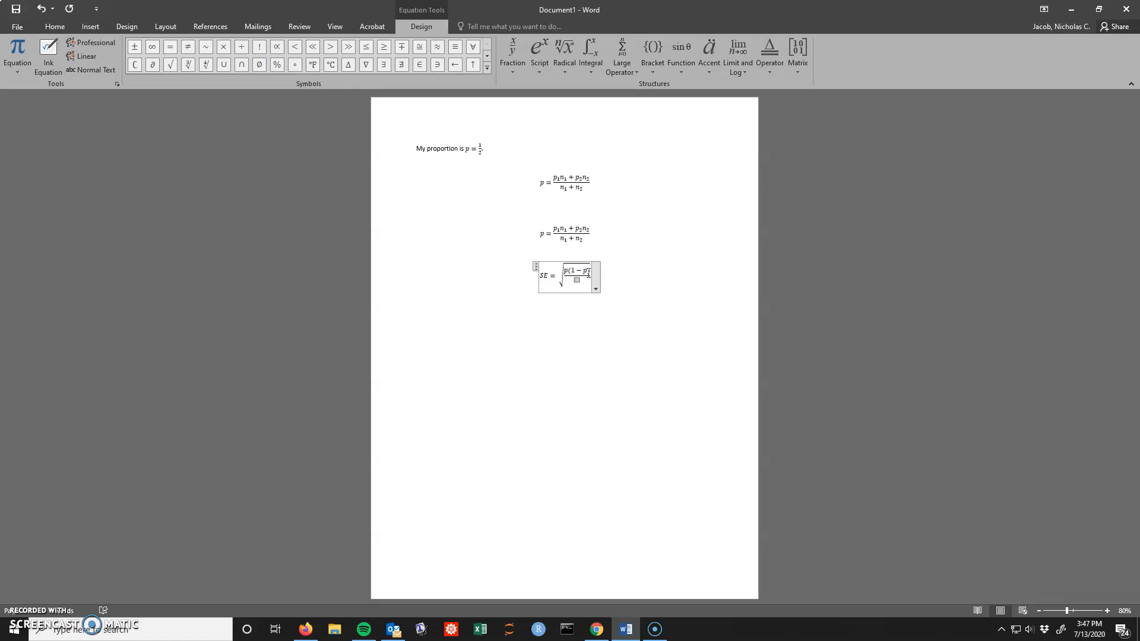
text(n/)
key(BackSpace)
drag(576, 280, 588, 275)
text(/)
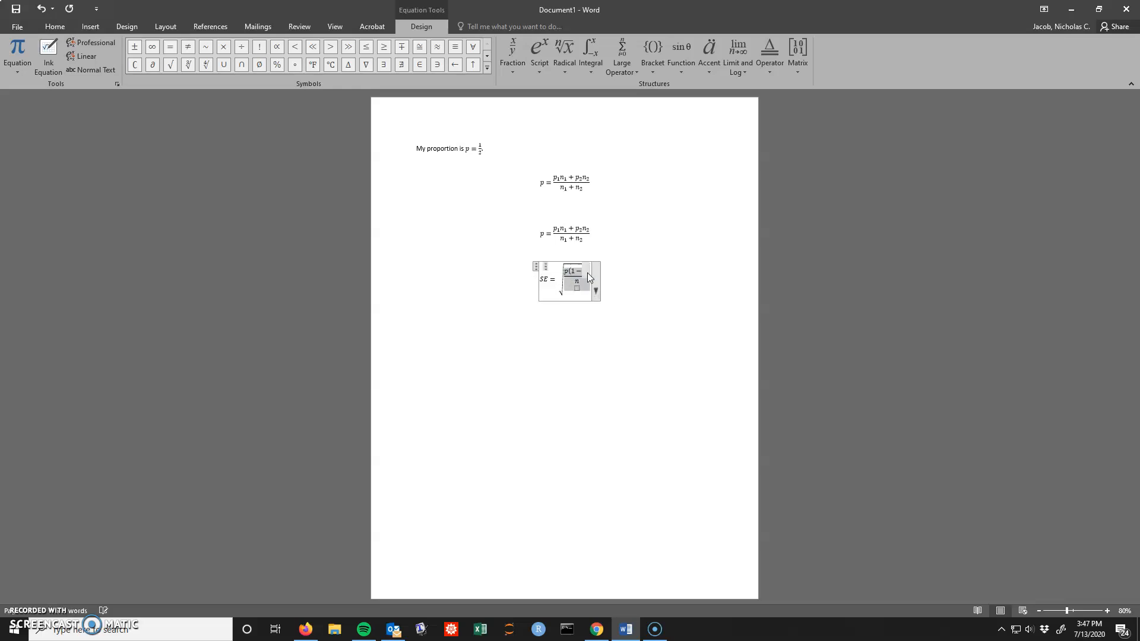
key(BackSpace)
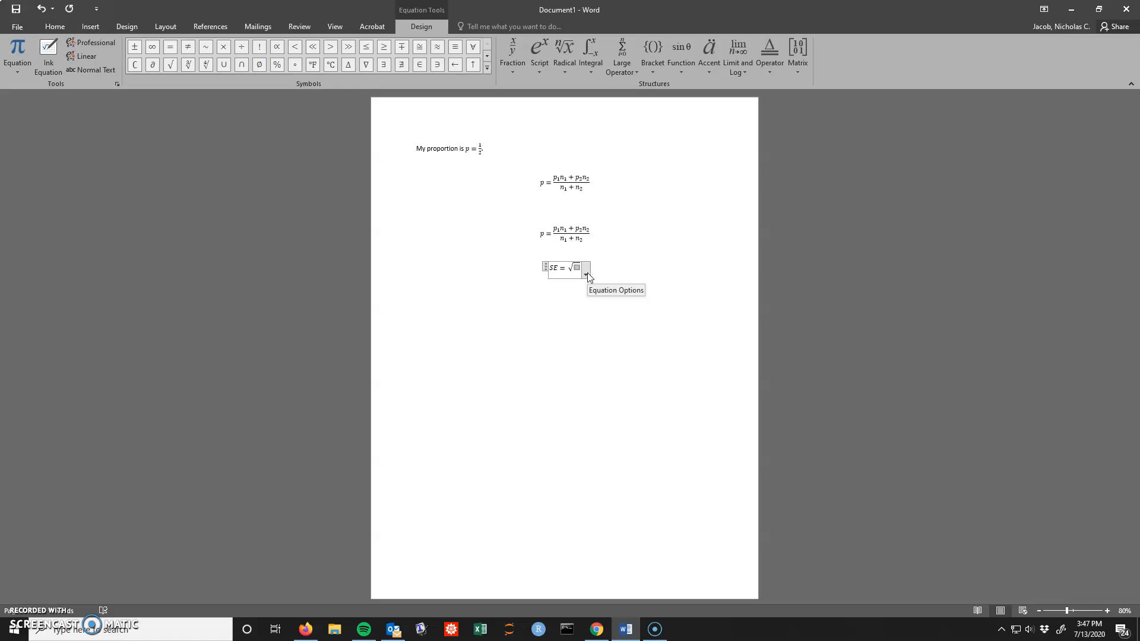
Step: Insert a stacked fraction inside the square root with numerator p(1 − p) and denominator n, and leave the equation
click(514, 55)
click(509, 102)
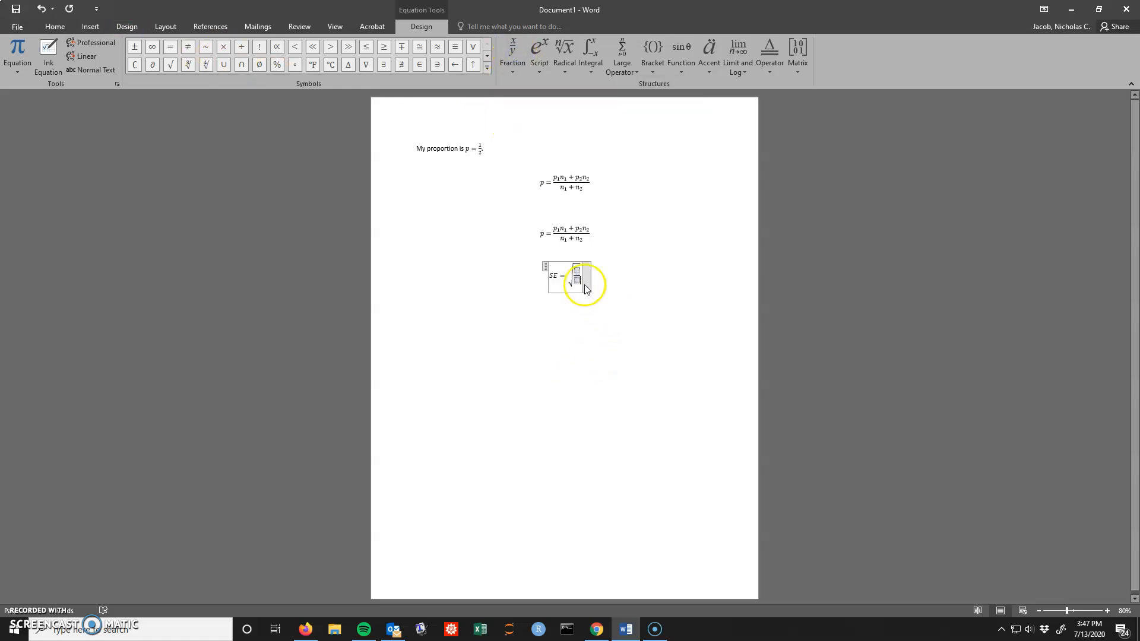
click(577, 269)
text(p)
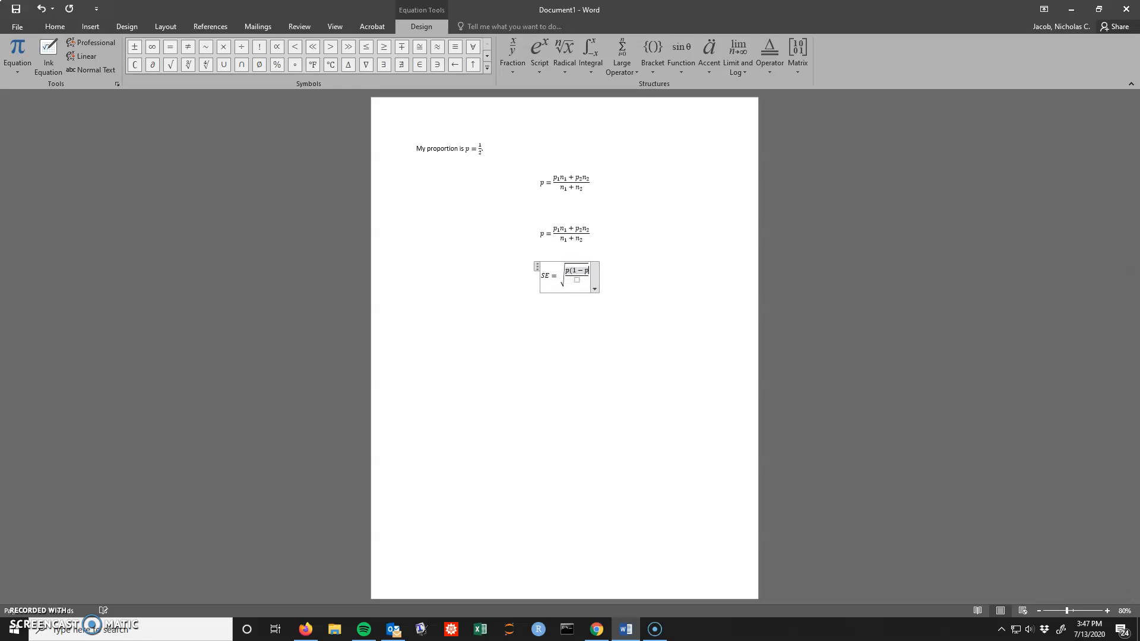
text((1-p))
key(Right)
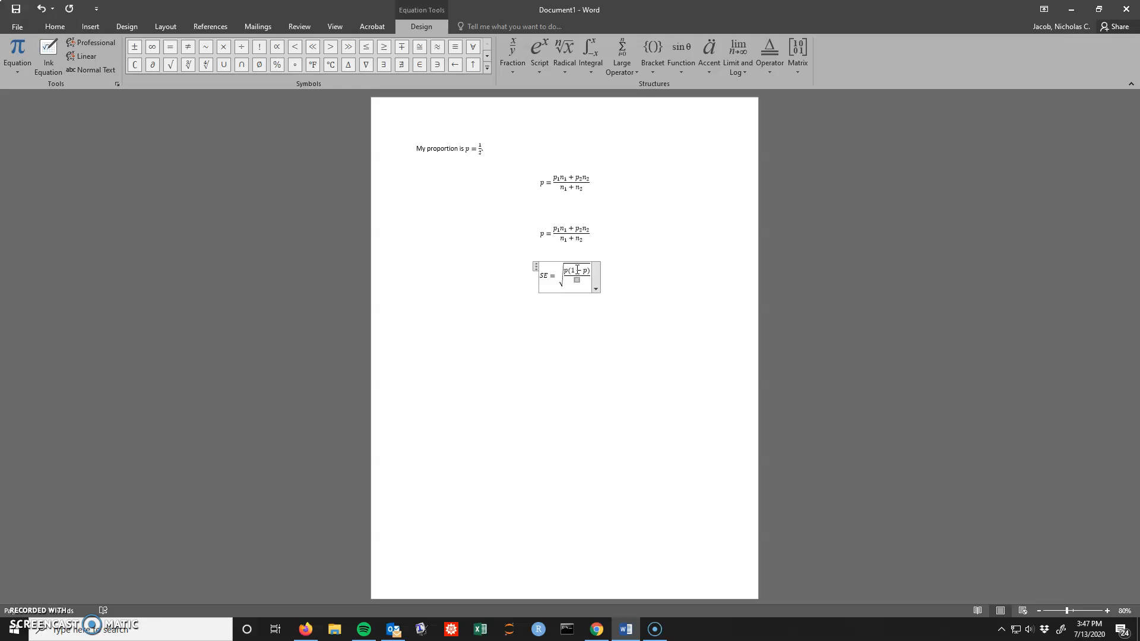
key(Up)
key(Down)
key(Down)
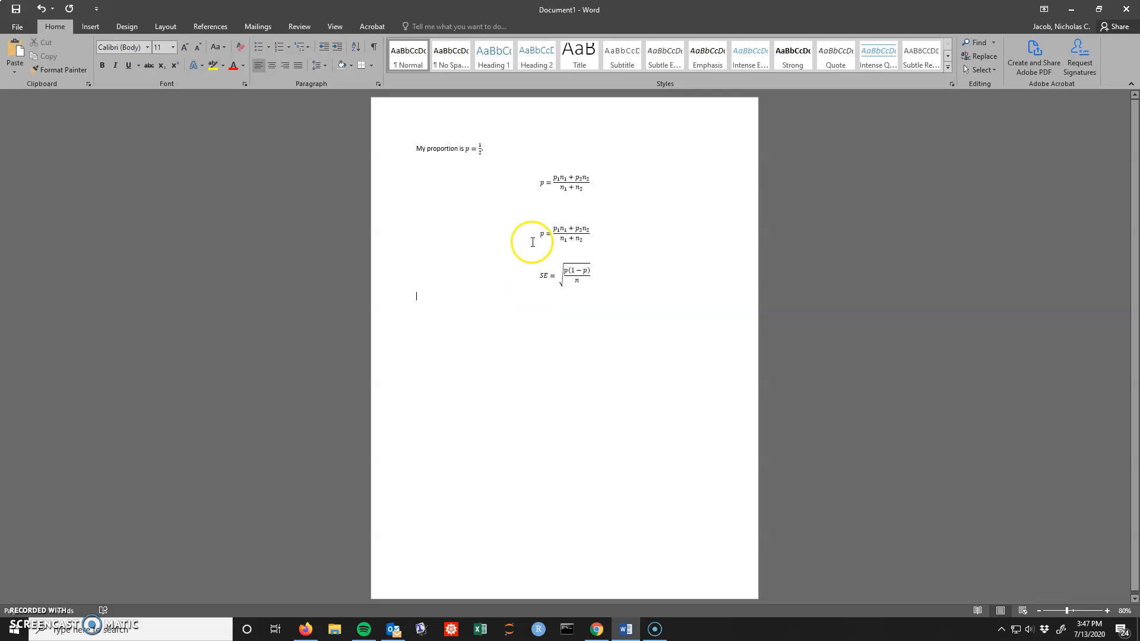
Step: Insert a display equation below the SE formula containing the letter p under a hat accent
click(90, 27)
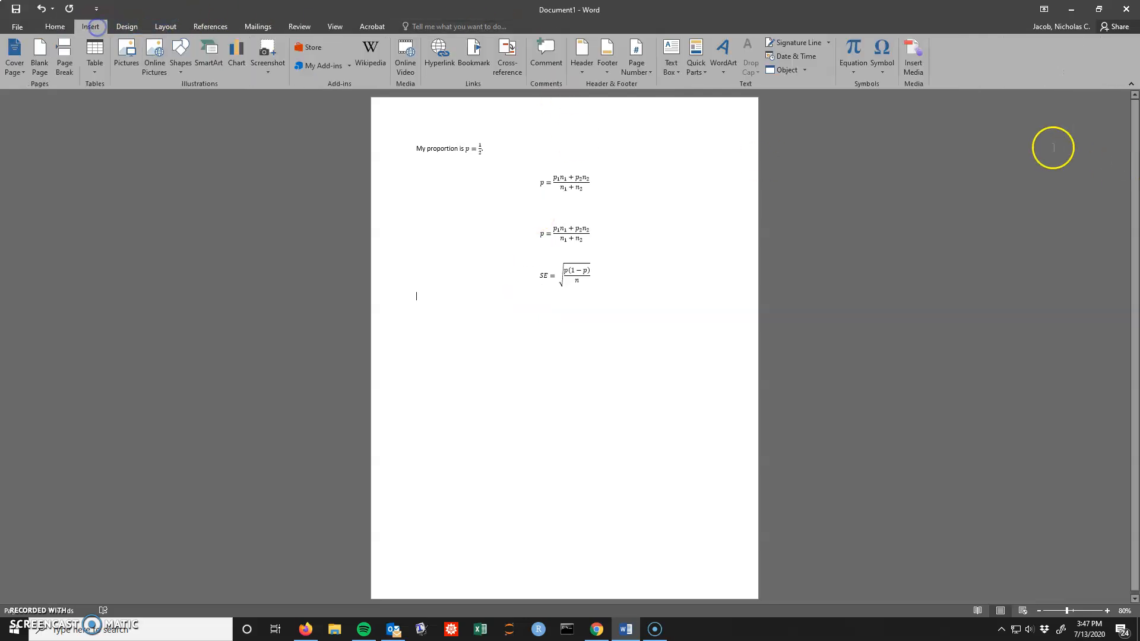
click(853, 52)
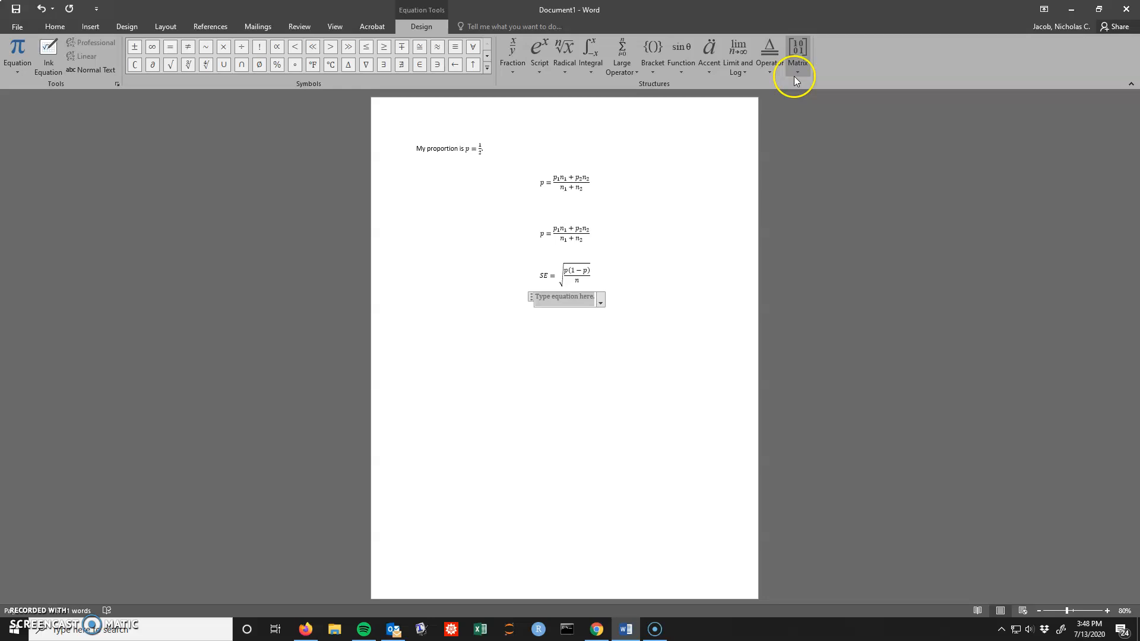
click(771, 71)
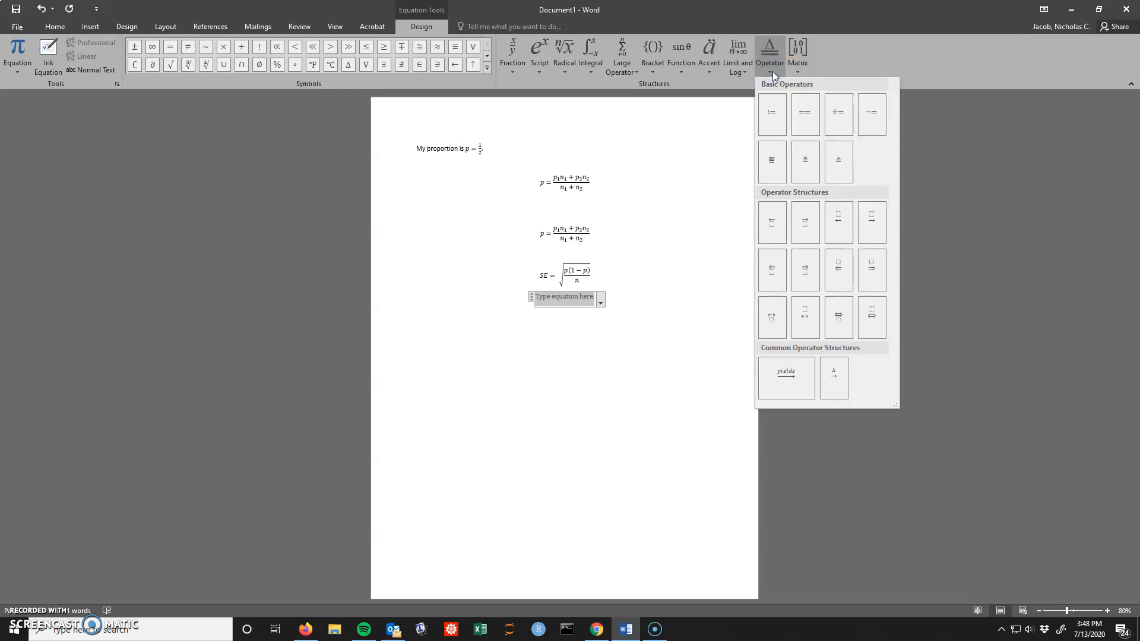
click(708, 72)
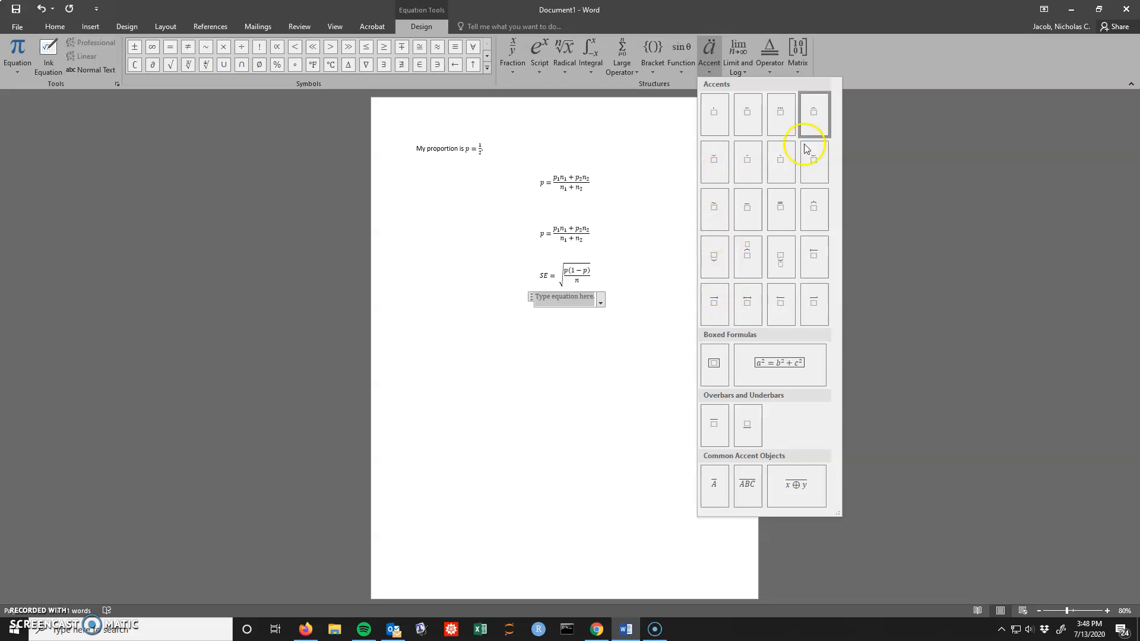
click(813, 122)
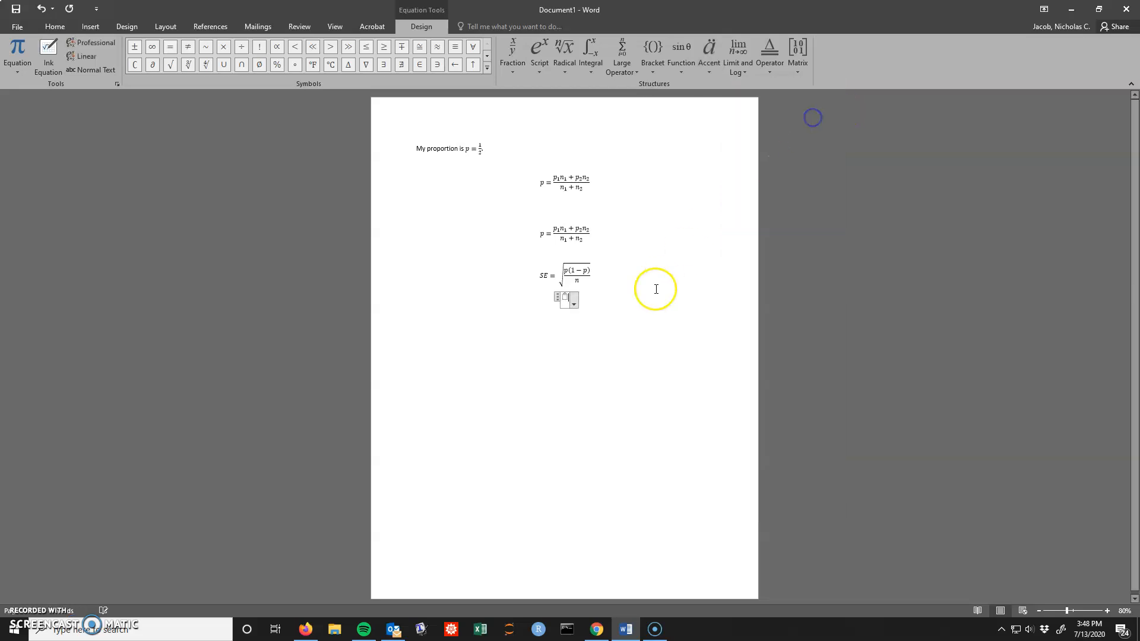
click(564, 301)
click(565, 300)
text(p̂)
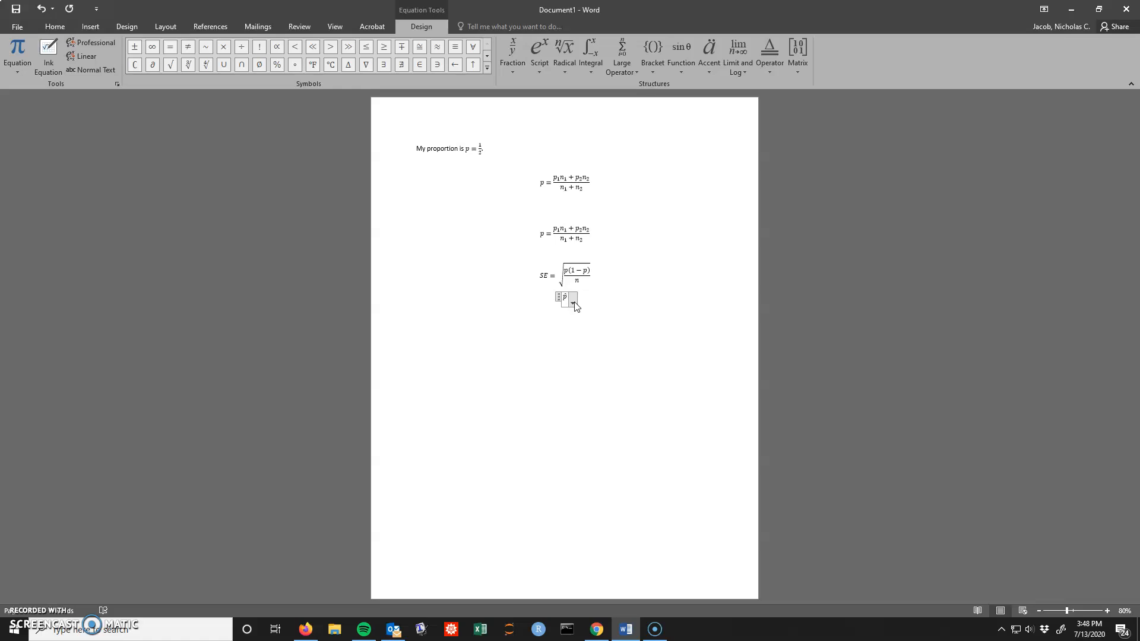
Step: Examine the available operator, accent, function, bracket, large operator, integral, radical, script and fraction structures for equations
click(770, 66)
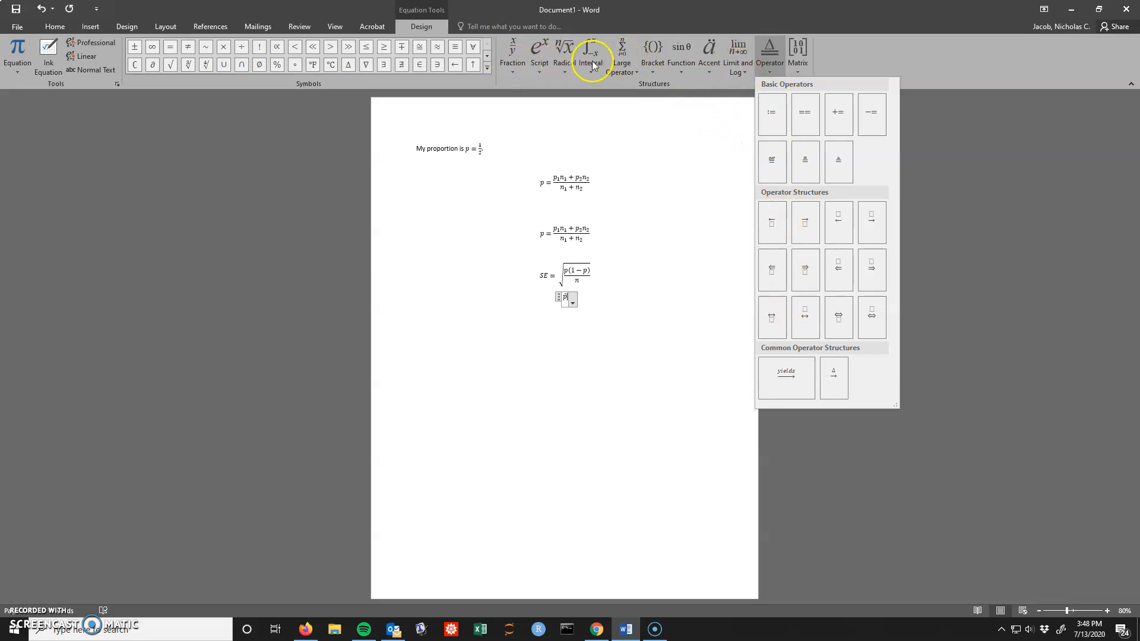
click(702, 63)
click(682, 67)
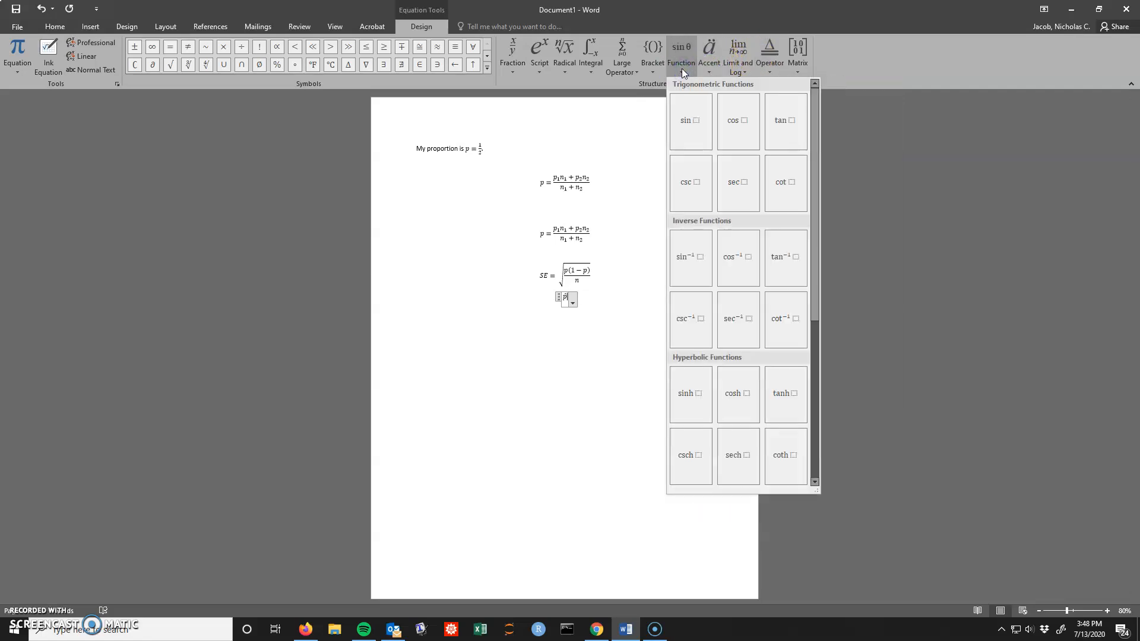
click(653, 65)
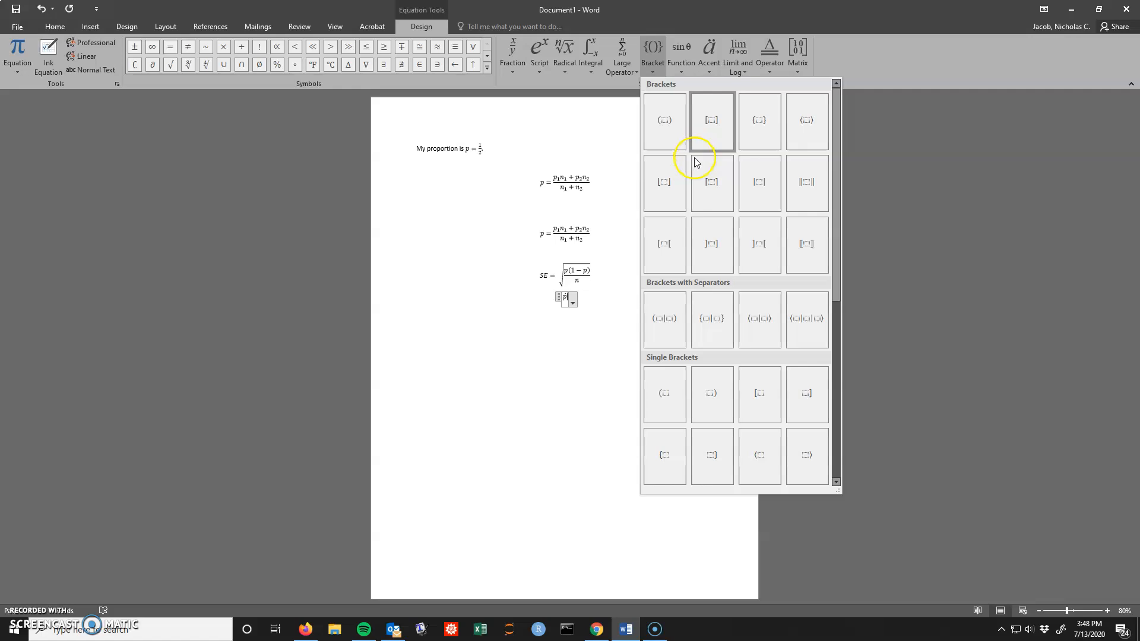
scroll(693, 156, down, 5)
scroll(696, 162, up, 5)
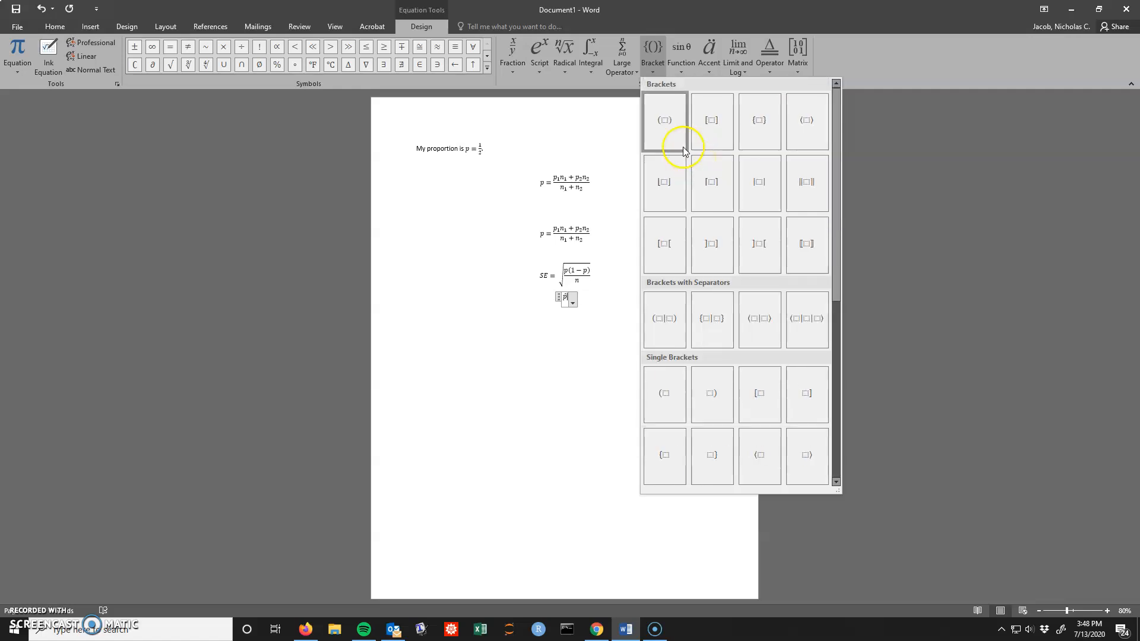
click(622, 65)
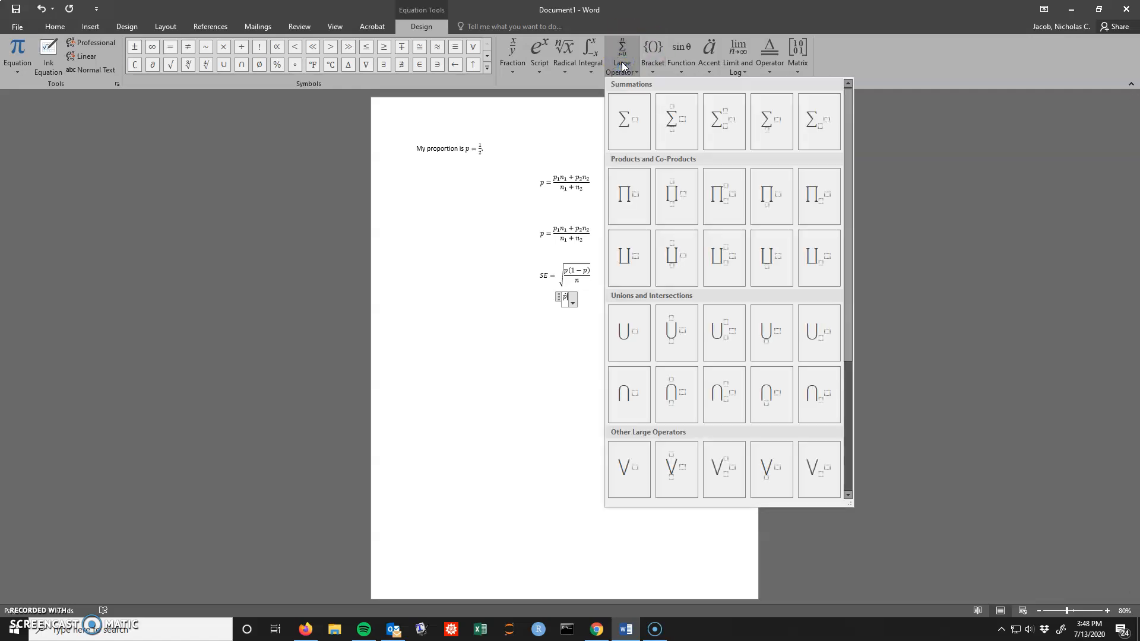
scroll(703, 214, down, 3)
scroll(701, 218, up, 3)
click(586, 62)
click(565, 65)
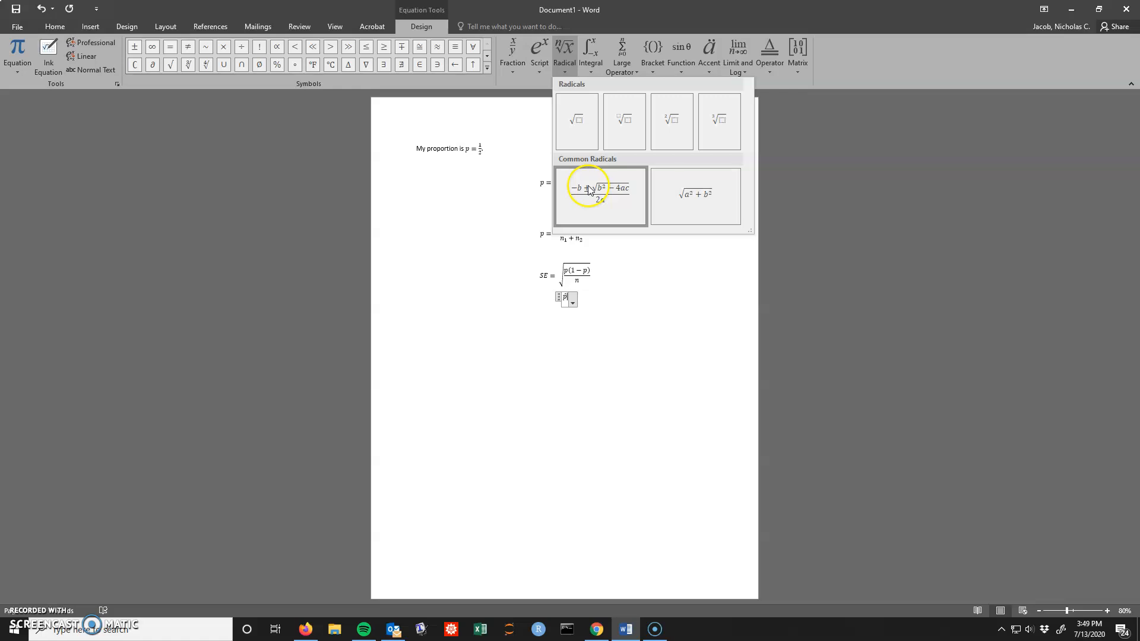
click(542, 65)
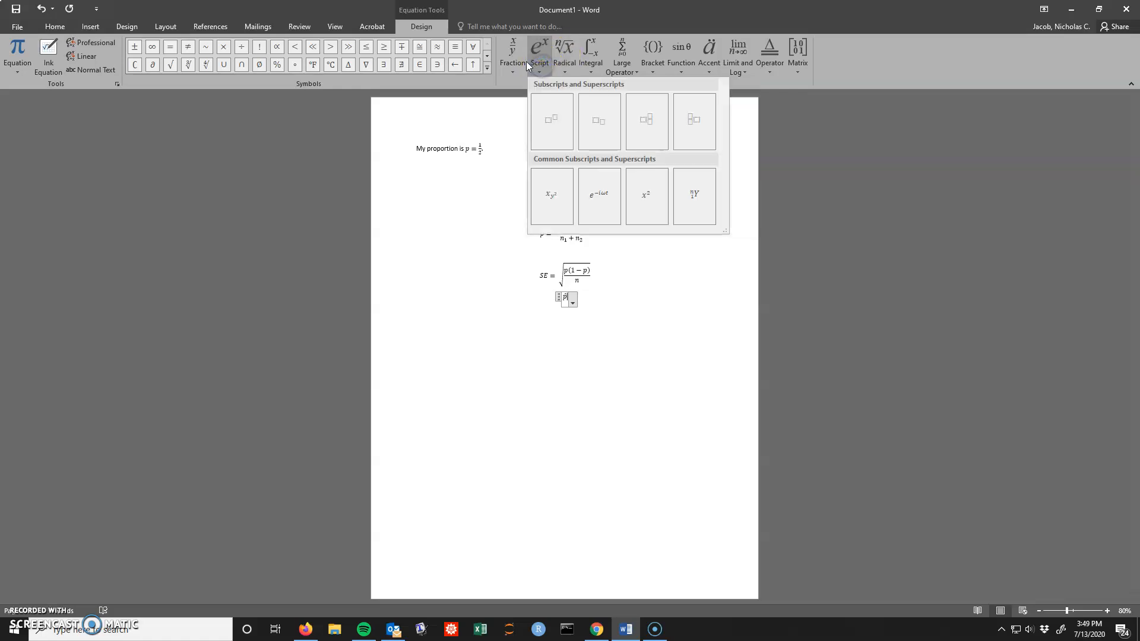
click(519, 64)
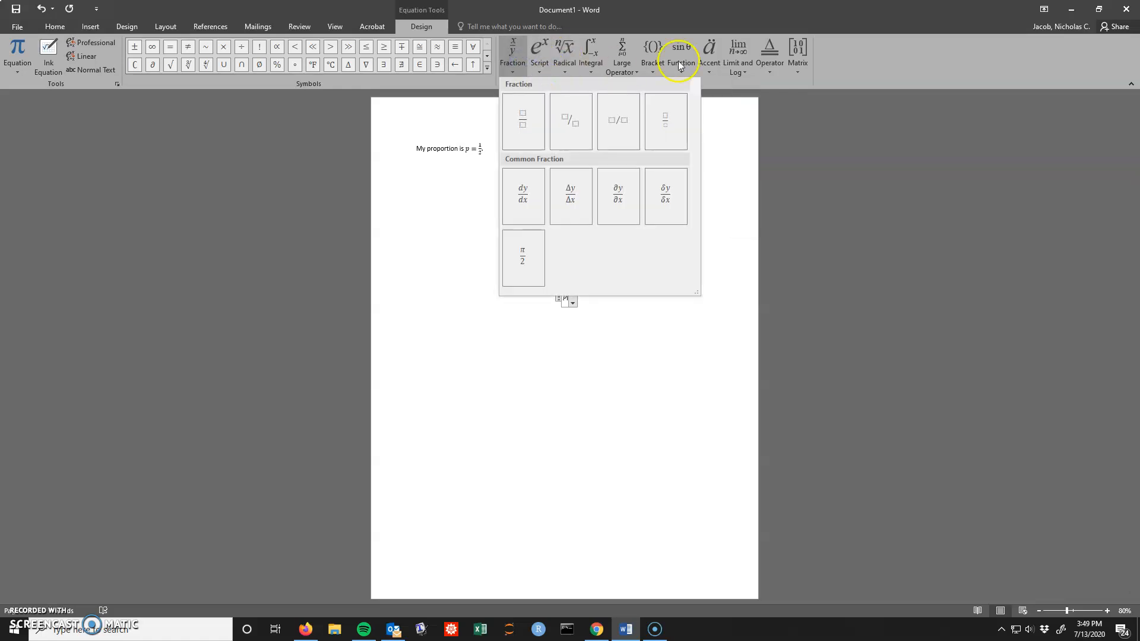
Step: Review the matrix, operator, limit and log, and accent structures available for equations
click(798, 64)
click(773, 63)
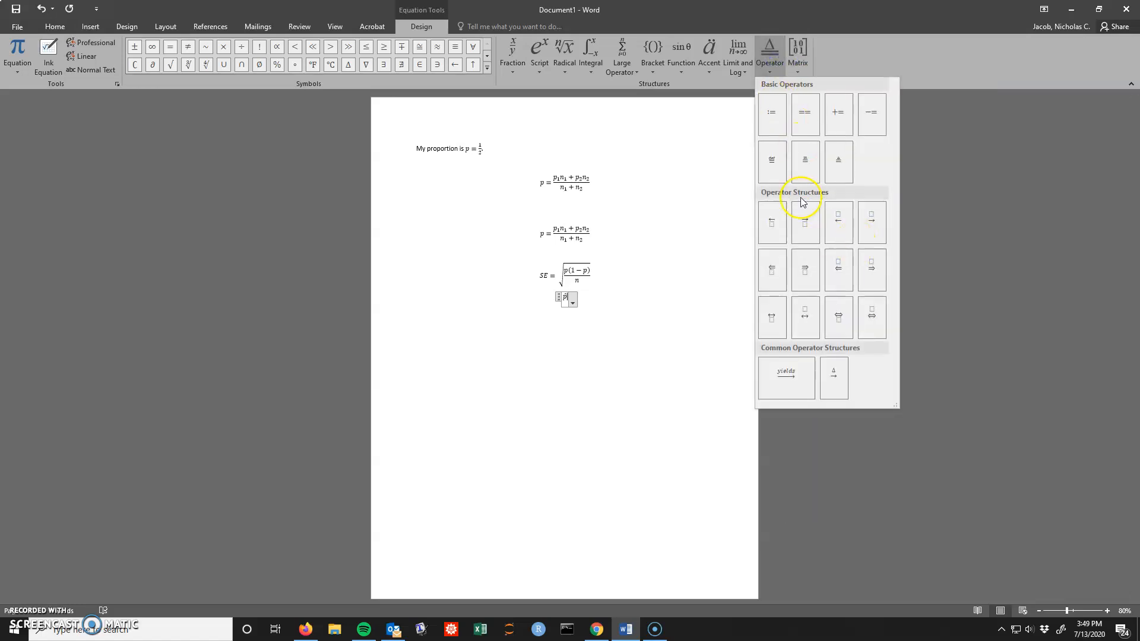
click(744, 65)
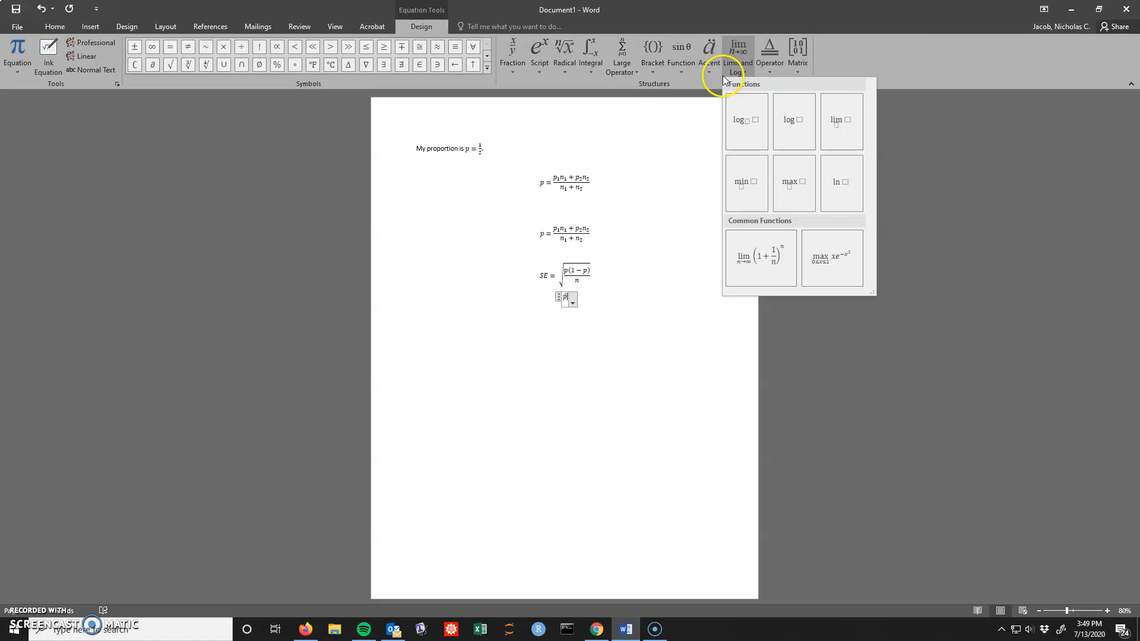
click(715, 67)
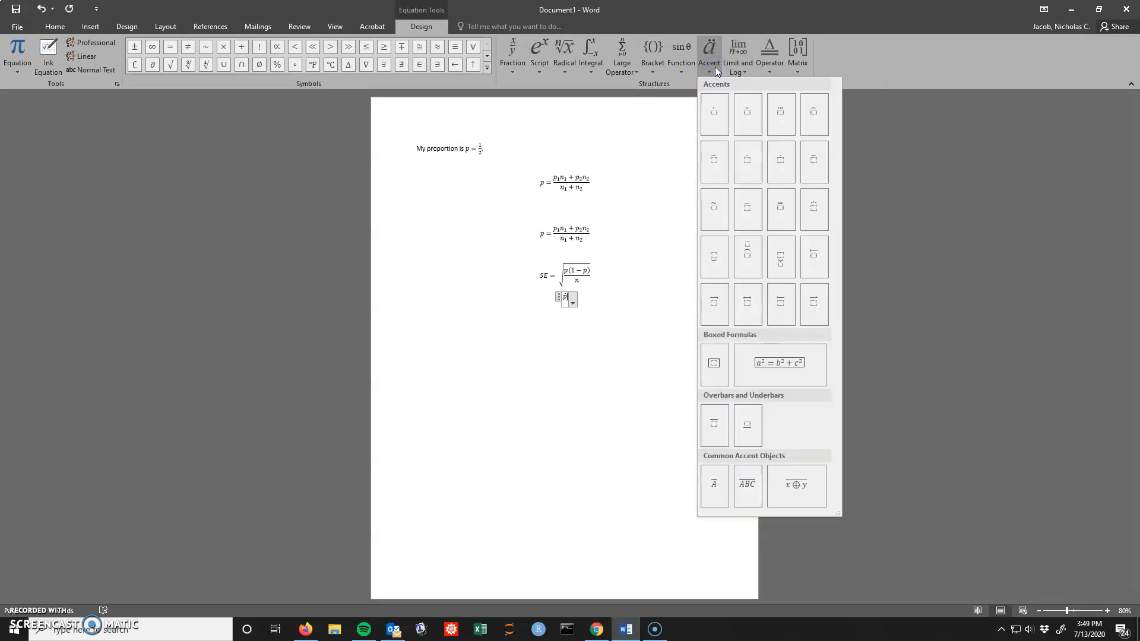
click(714, 66)
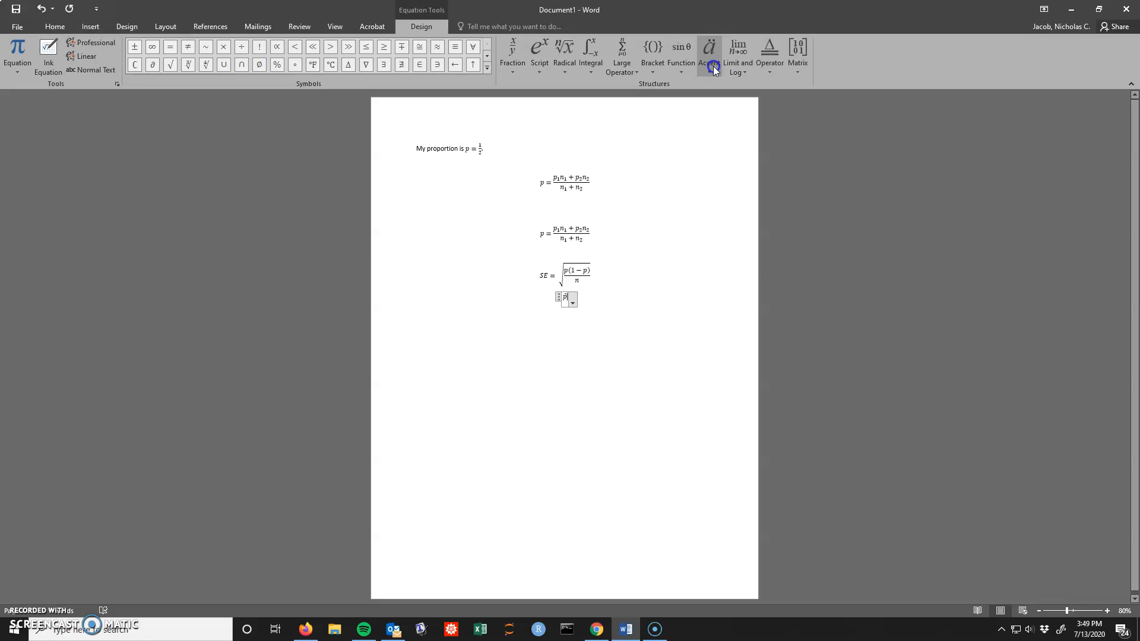
Step: Extend the p-hat equation with ± z*SE, setting the asterisk as a superscript of z, and leave the equation
click(138, 49)
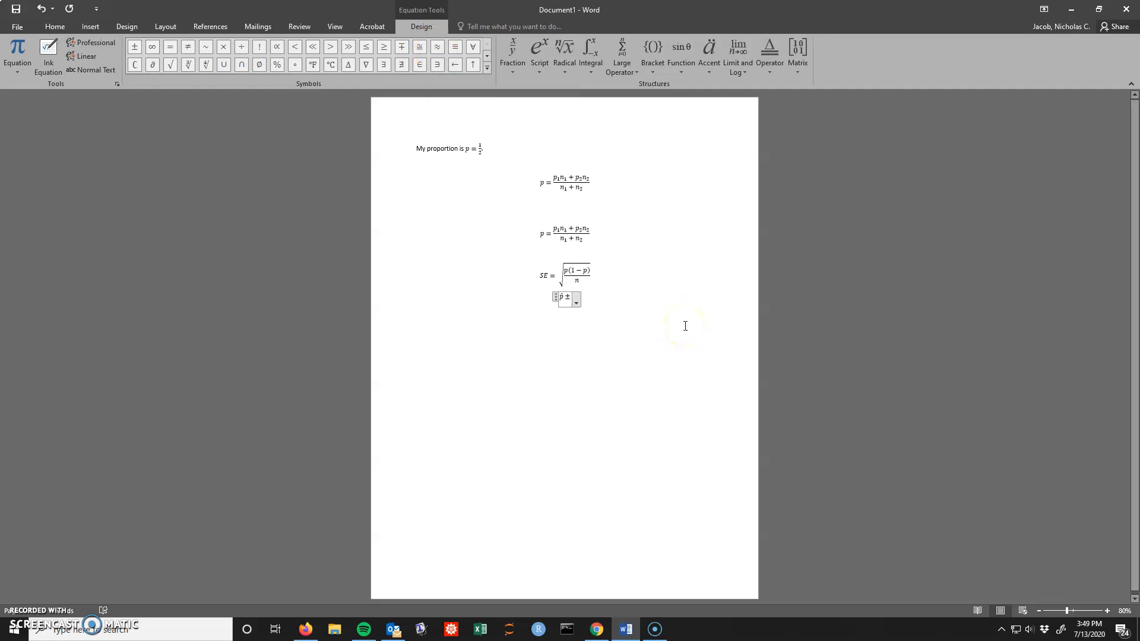
text(z)
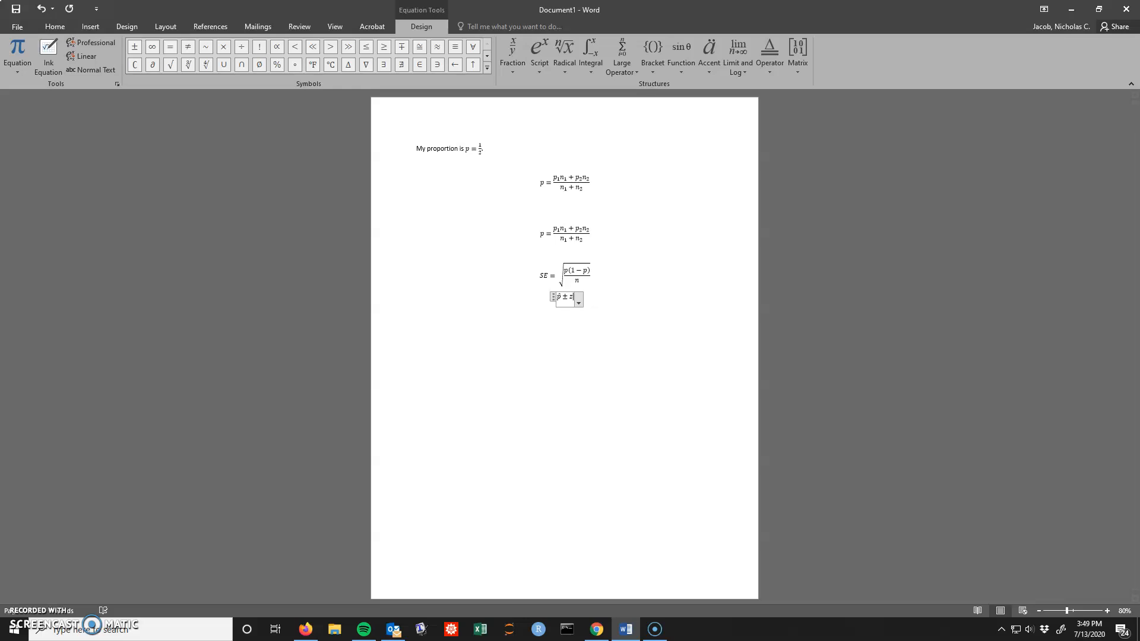
text(^)
text(*)
key(BackSpace)
text(^*)
key(space)
text(SE)
key(Return)
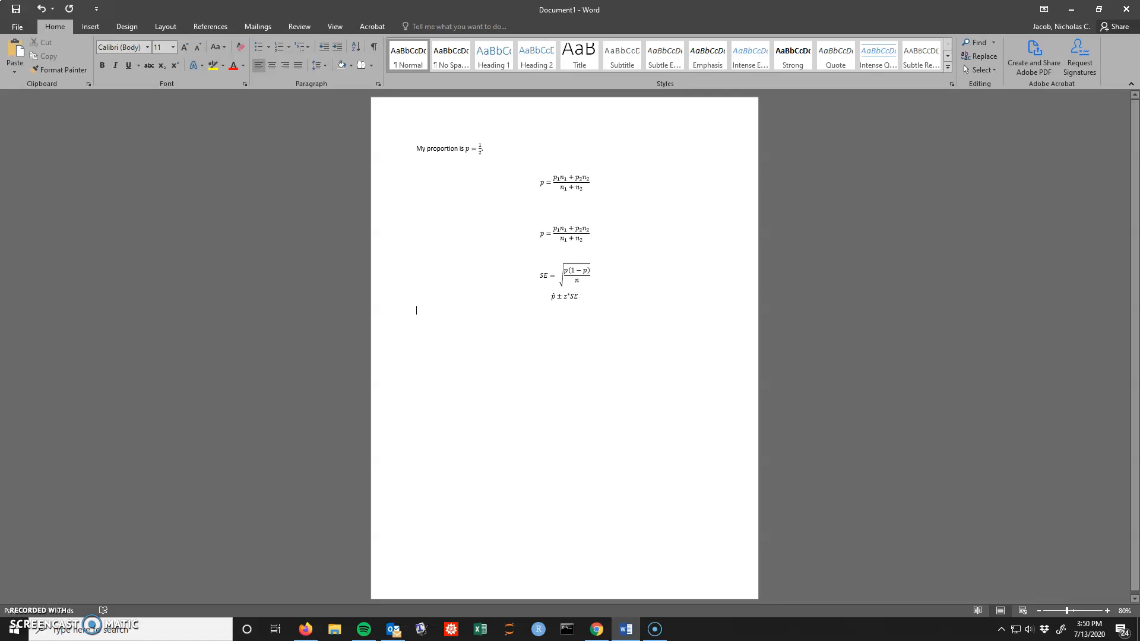
Step: Insert a new empty display equation below the p̂ ± z*SE formula
click(88, 27)
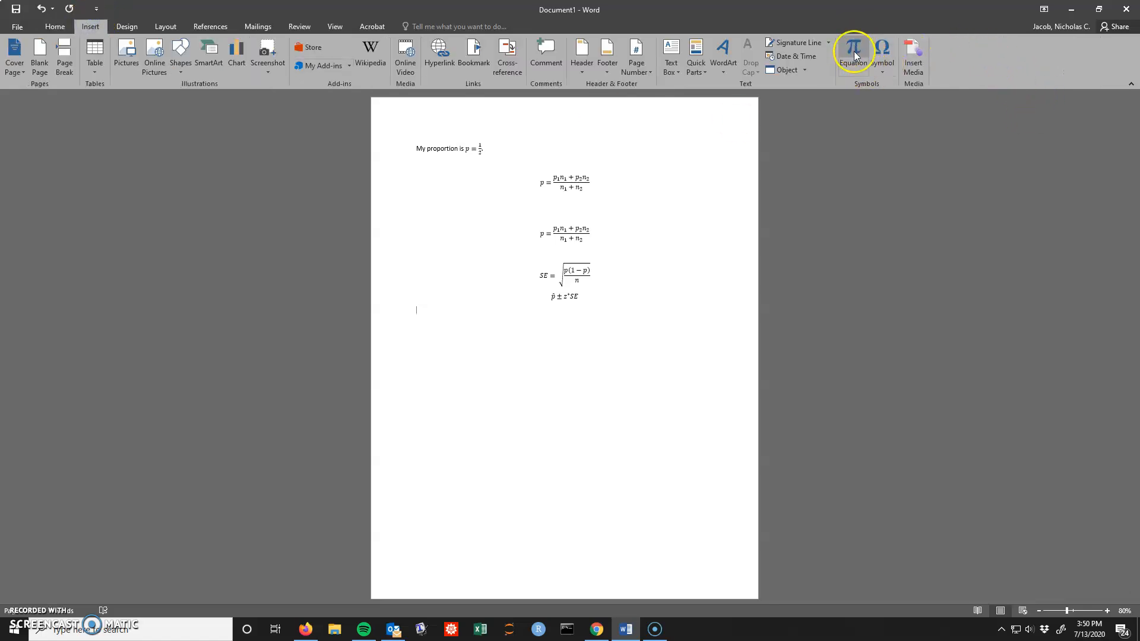
click(853, 70)
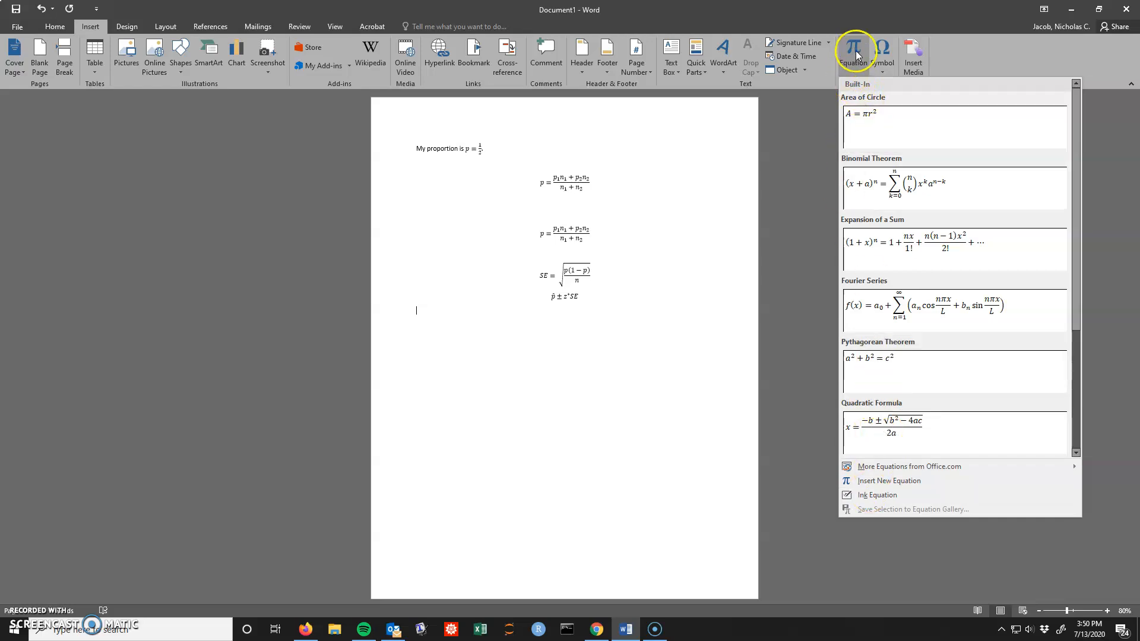
click(886, 482)
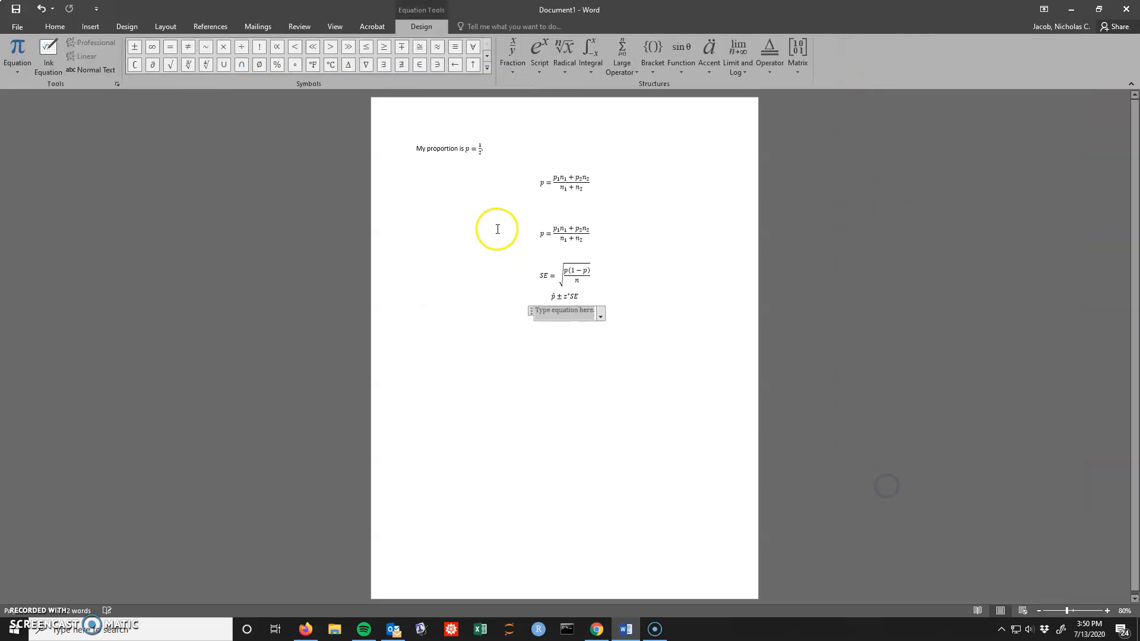